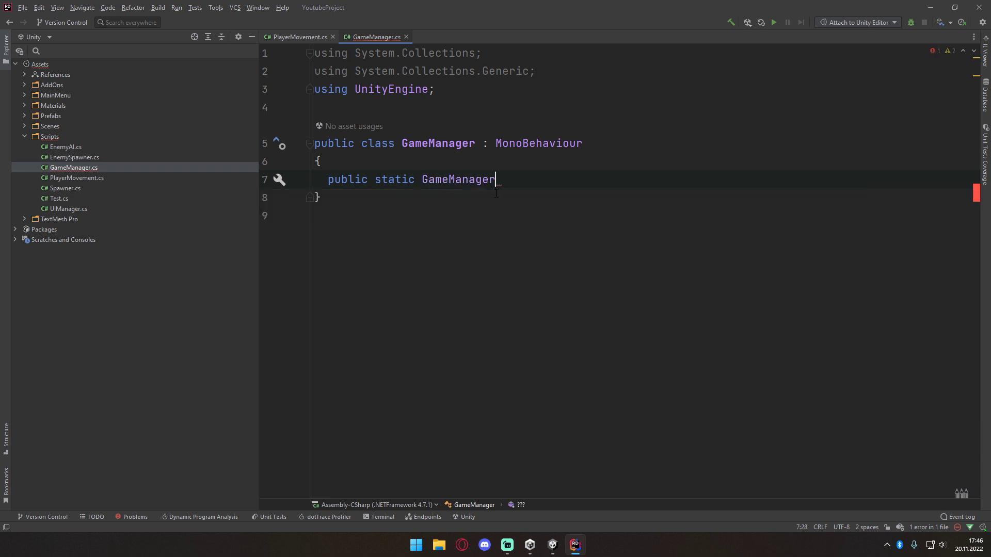
Finish the 'public static GameManager Instance;' field and generate an Awake method
{"action": "key", "text": "Return"}
{"action": "type", "text": ";"}
{"action": "key", "text": "Return"}
{"action": "key", "text": "Return"}
{"action": "type", "text": "Awake"}
{"action": "key", "text": "Return"}
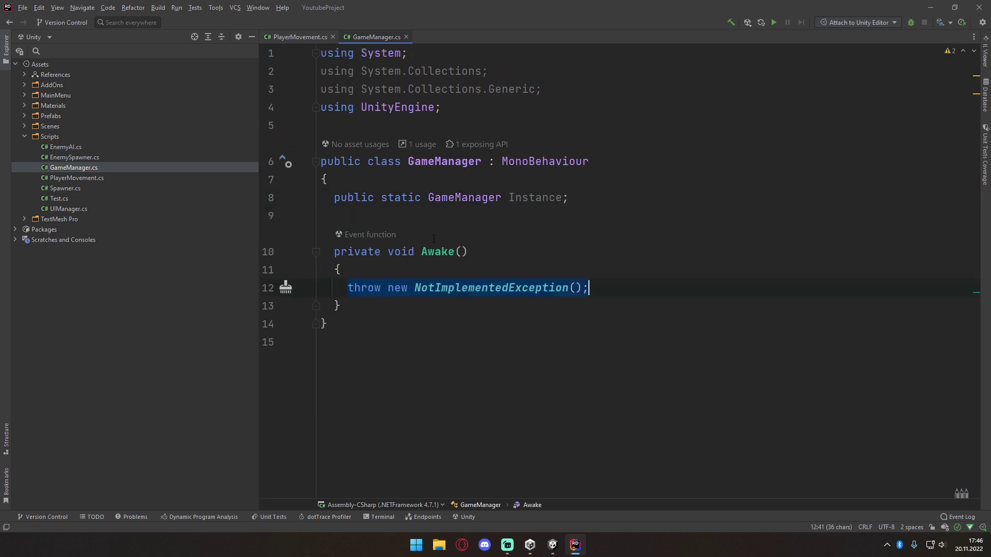
Make Awake set Instance = this when Instance is null, otherwise Destroy(gameObject)
{"action": "type", "text": "if(Ins"}
{"action": "key", "text": "Return"}
{"action": "type", "text": "== nu"}
{"action": "key", "text": "Return"}
{"action": "type", "text": "){"}
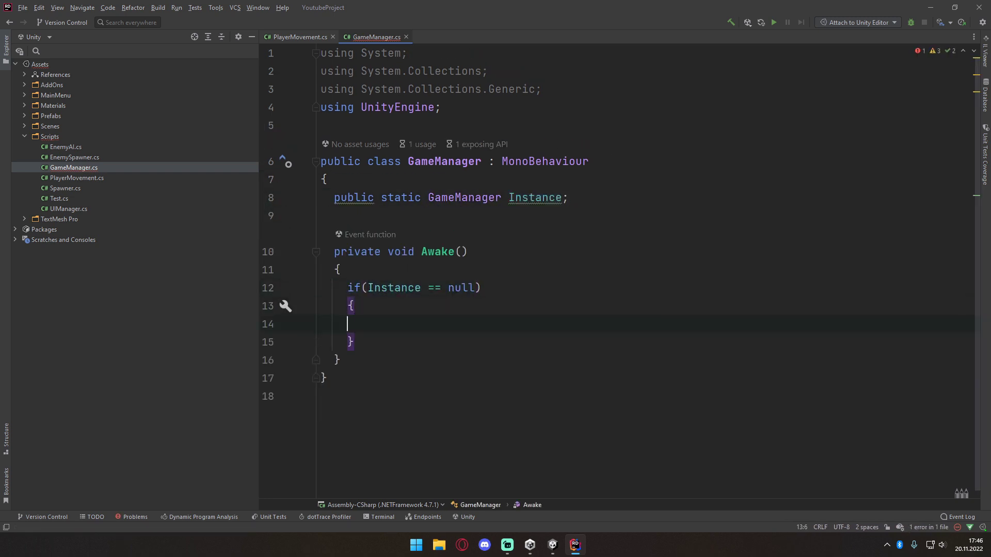
{"action": "key", "text": "Return"}
{"action": "type", "text": "Instance = this;"}
{"action": "key", "text": "Return"}
{"action": "type", "text": "else{"}
{"action": "key", "text": "Return"}
{"action": "type", "text": "De"}
{"action": "key", "text": "Return"}
{"action": "type", "text": "gameObject"}
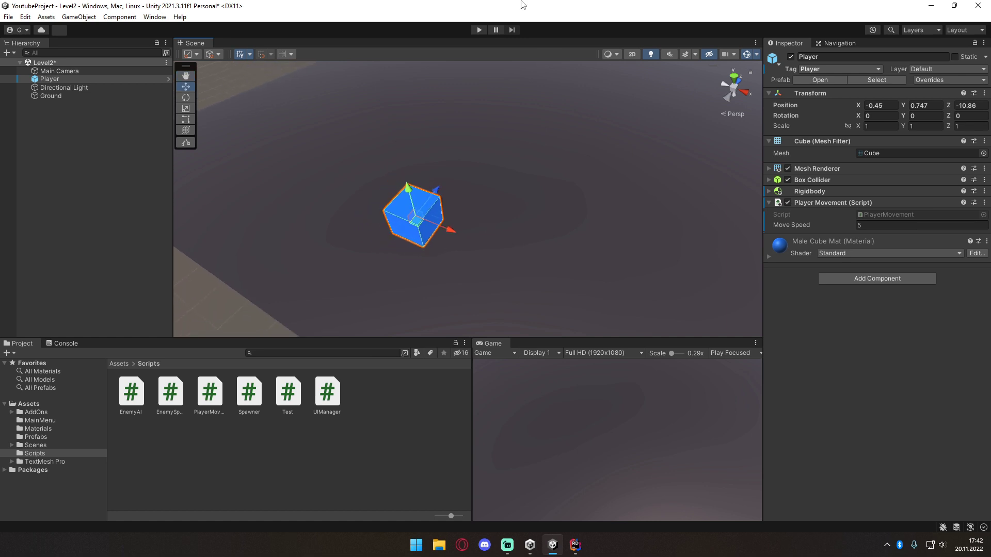
{"action": "left_click", "coordinate": [479, 30]}
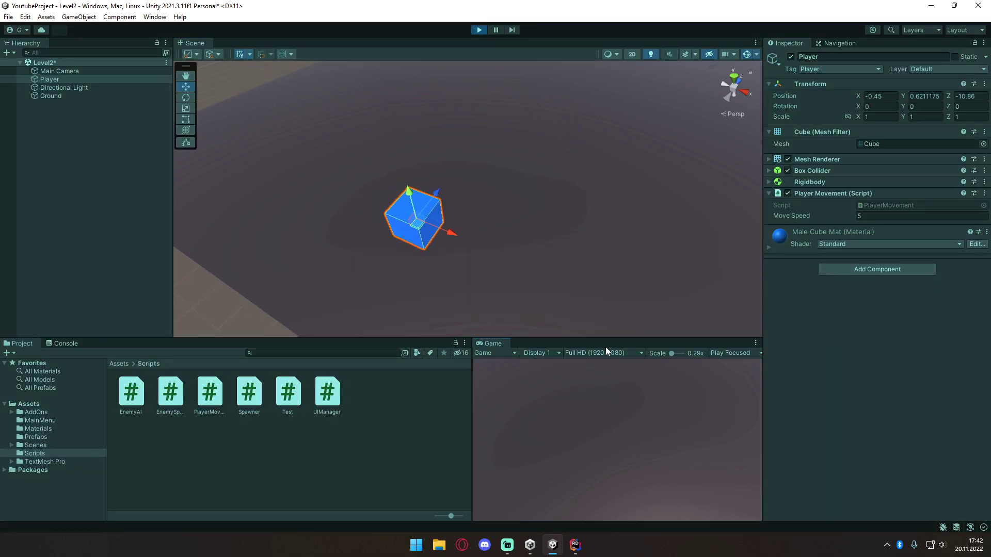
{"action": "key", "text": "w"}
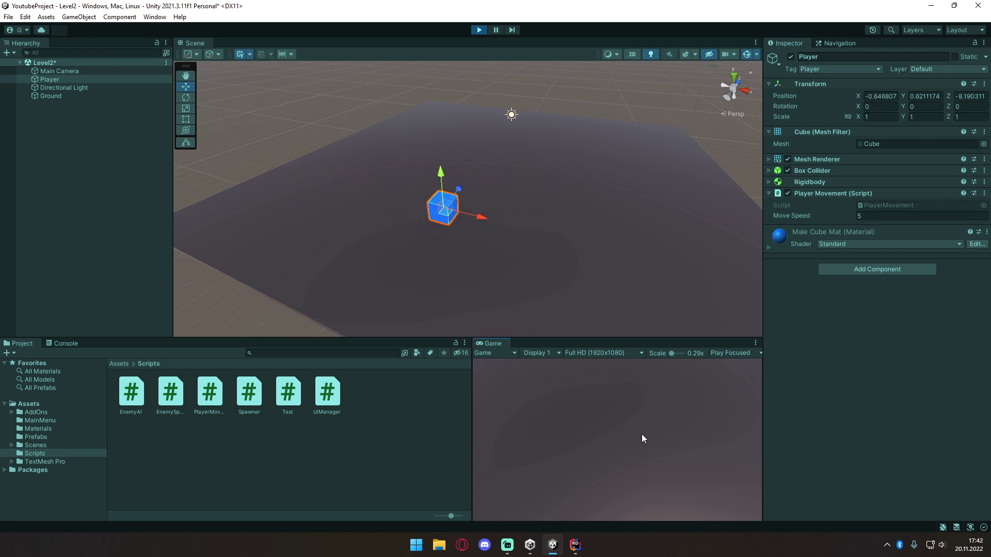
{"action": "key", "text": "ctrl+p"}
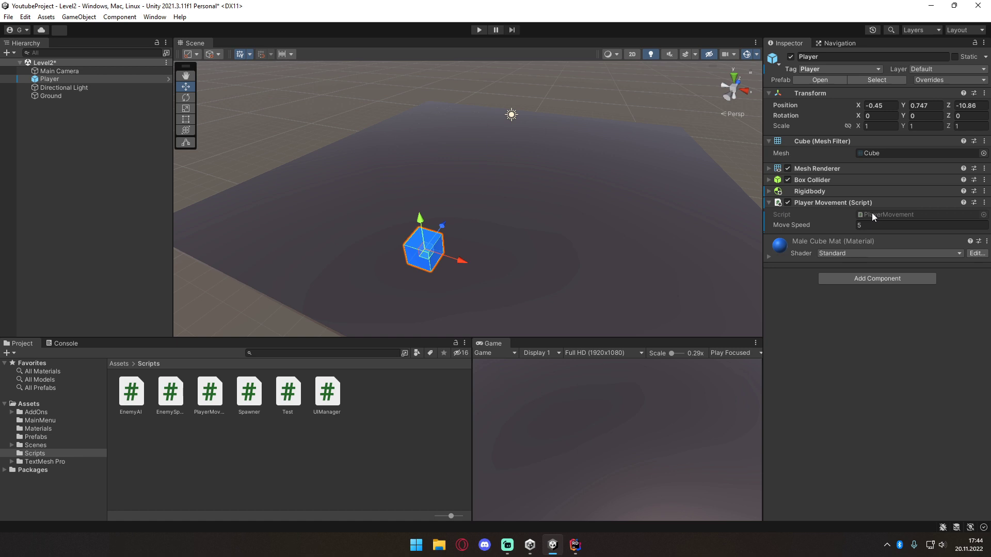
Create an empty object in the Hierarchy named GameManager
{"action": "right_click", "coordinate": [52, 126]}
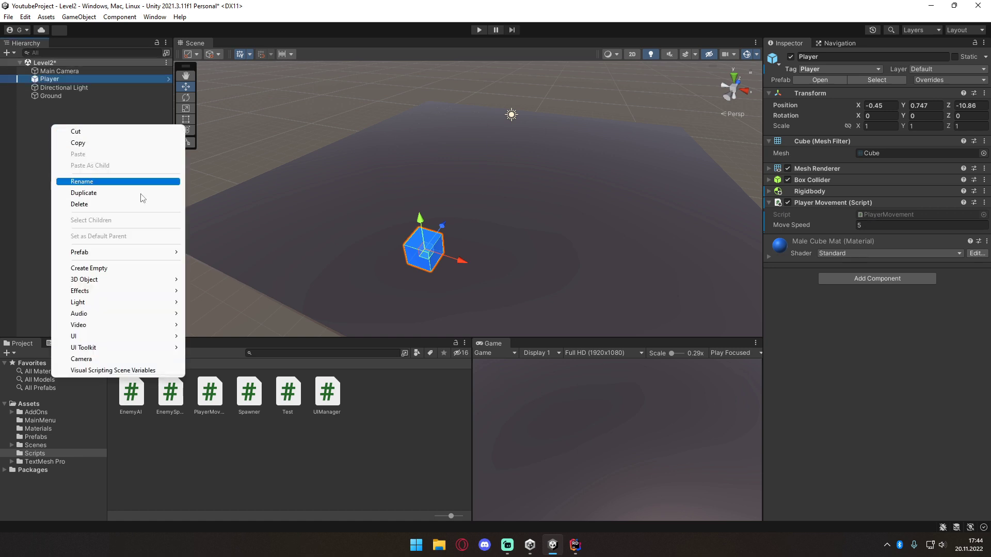
{"action": "left_click", "coordinate": [126, 268]}
{"action": "type", "text": "GameManager"}
{"action": "mouse_move", "coordinate": [326, 199]}
{"action": "right_mouse_down"}
{"action": "mouse_move", "coordinate": [464, 154]}
{"action": "mouse_move", "coordinate": [577, 168]}
{"action": "right_mouse_up"}
Create a new C# script named GameManager in the Scripts folder
{"action": "right_click", "coordinate": [382, 415]}
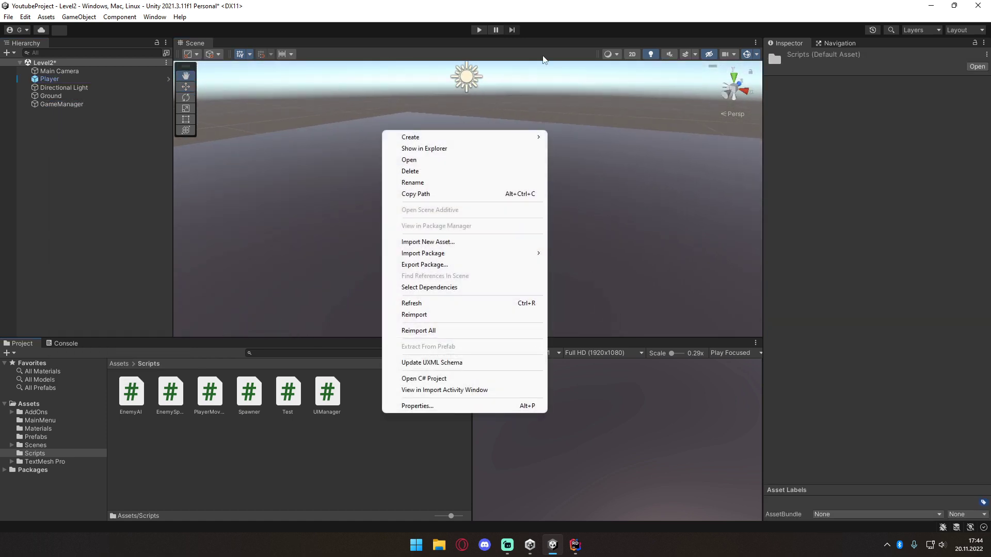
{"action": "mouse_move", "coordinate": [434, 138]}
{"action": "left_click", "coordinate": [583, 84]}
{"action": "type", "text": "GameManager"}
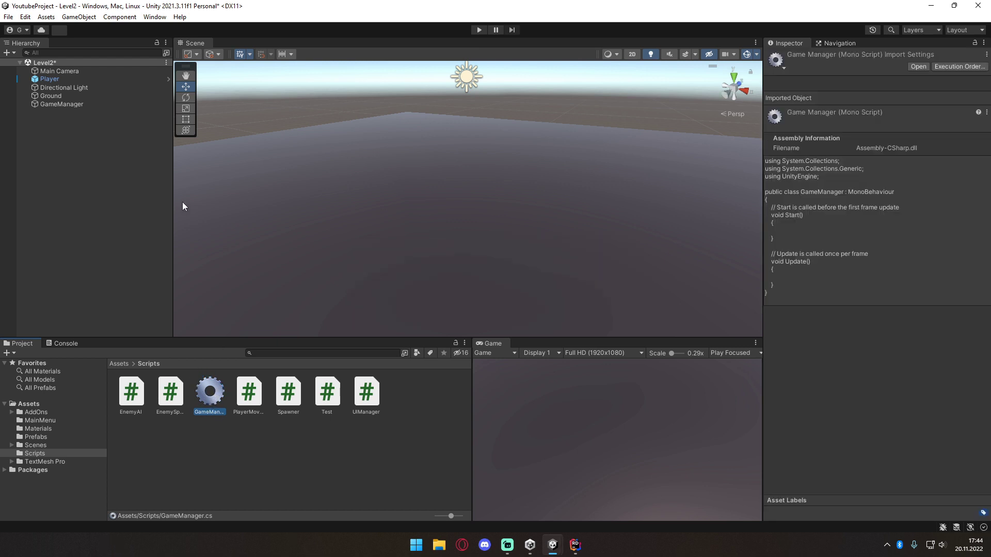
Attach the GameManager script to the GameManager object's Inspector
{"action": "left_click", "coordinate": [57, 104]}
{"action": "left_click_drag", "start_coordinate": [203, 394], "coordinate": [814, 212]}
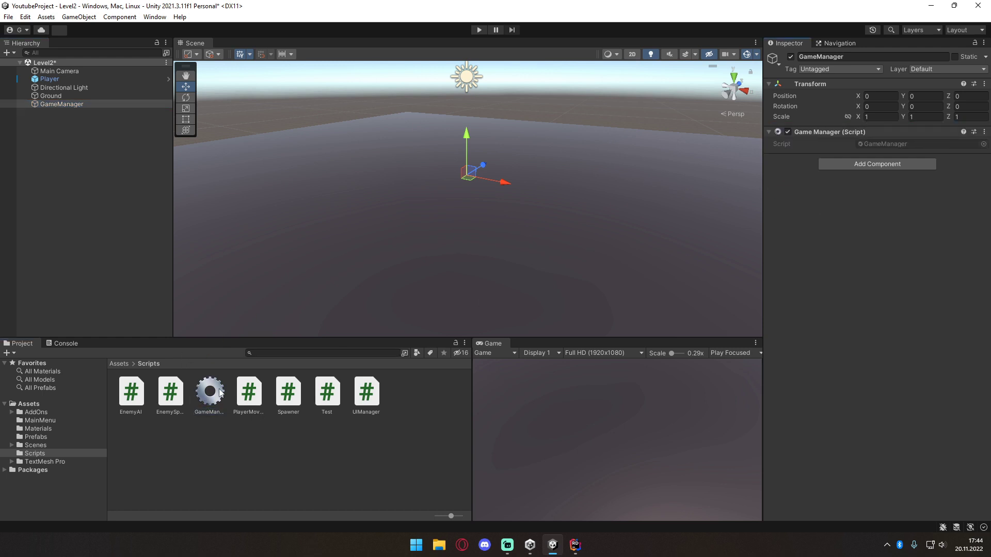
{"action": "left_click", "coordinate": [883, 144]}
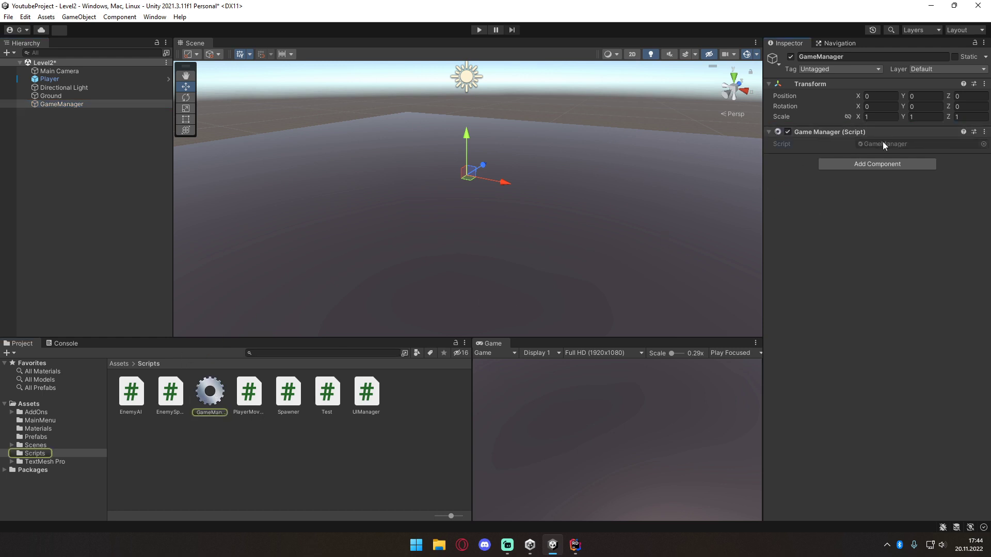
{"action": "left_click", "coordinate": [576, 545]}
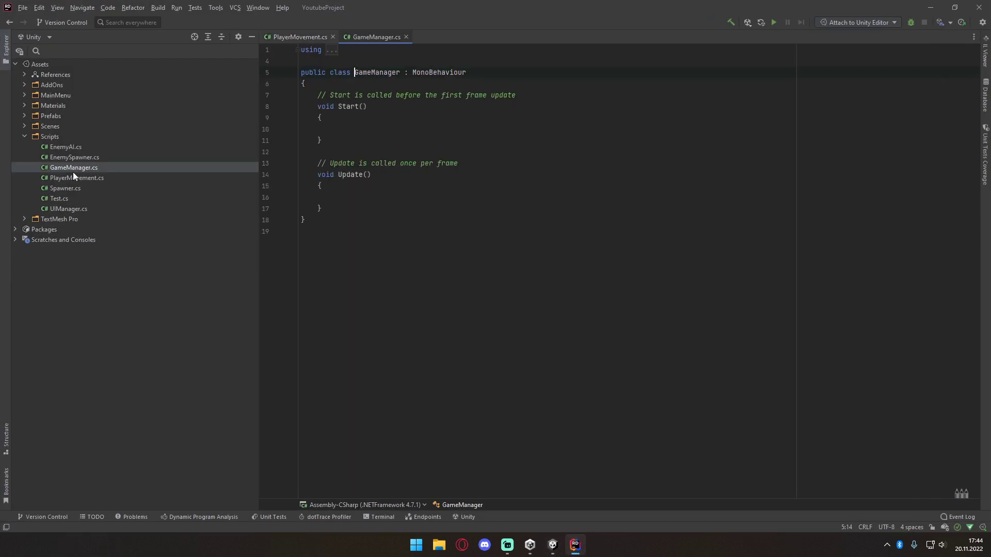
Delete the Start and Update boilerplate methods from GameManager.cs
{"action": "left_click", "coordinate": [307, 52]}
{"action": "left_click_drag", "start_coordinate": [339, 336], "coordinate": [327, 156]}
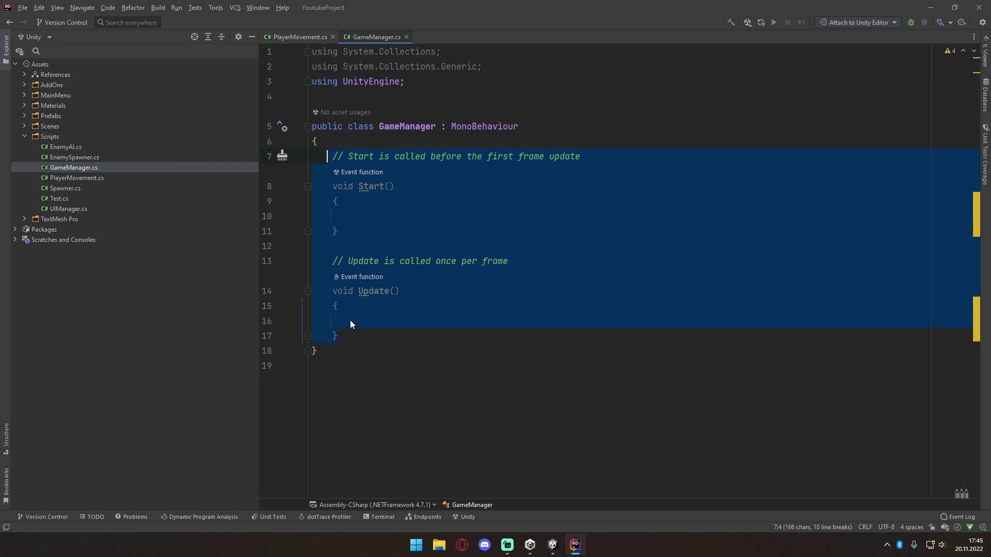
{"action": "left_click", "coordinate": [345, 334]}
{"action": "left_click_drag", "start_coordinate": [345, 334], "coordinate": [328, 156]}
{"action": "key", "text": "BackSpace"}
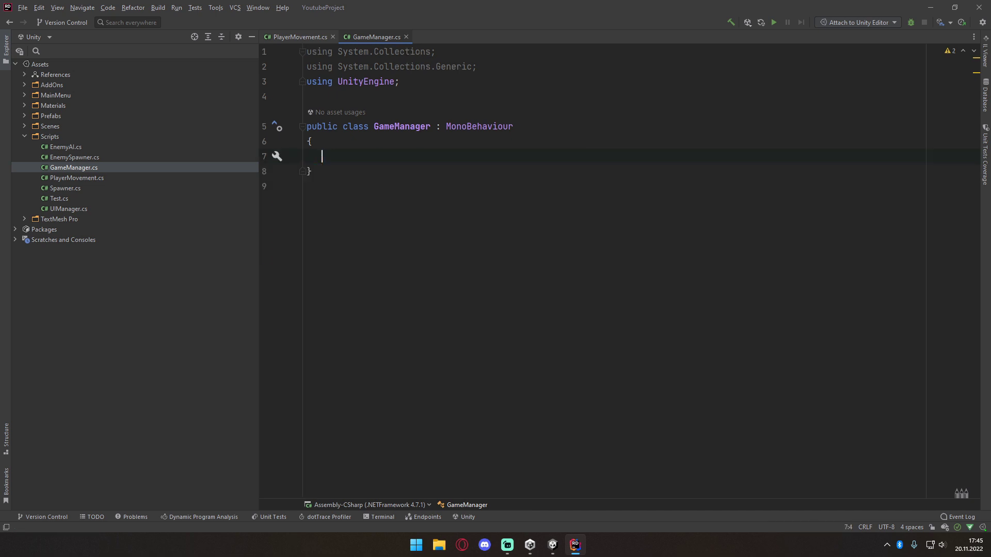
Declare a 'public static int coin;' field in the GameManager class
{"action": "type", "text": "public s"}
{"action": "type", "text": "tatic coin"}
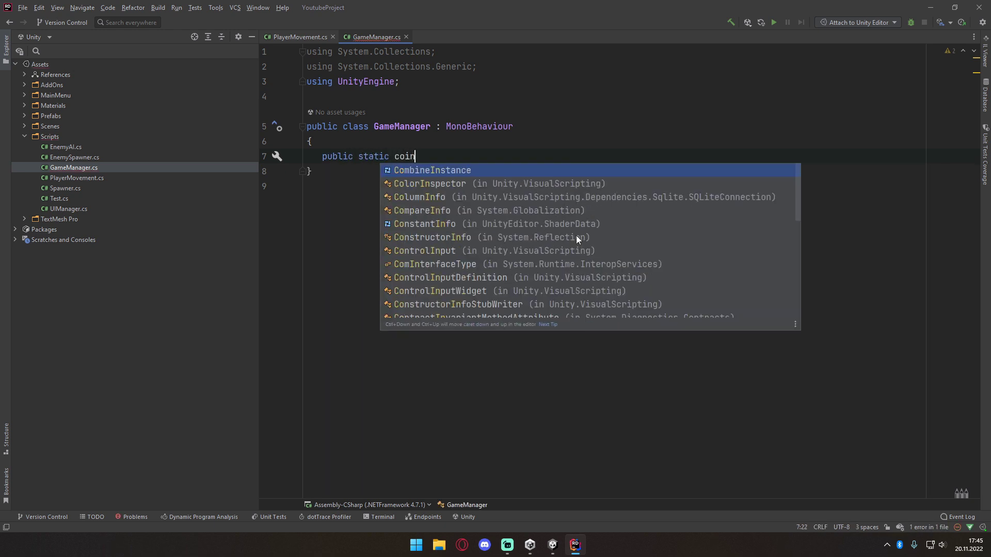
{"action": "key", "text": "Return"}
{"action": "type", "text": ";"}
{"action": "key", "text": "ctrl+z"}
{"action": "key", "text": "BackSpace"}
{"action": "type", "text": "n"}
{"action": "key", "text": "ctrl+Left"}
{"action": "type", "text": "int"}
{"action": "key", "text": "Return"}
Test GameManager.coin access in PlayerMovement's Update, erase it, and reselect the coin field
{"action": "left_click", "coordinate": [296, 37]}
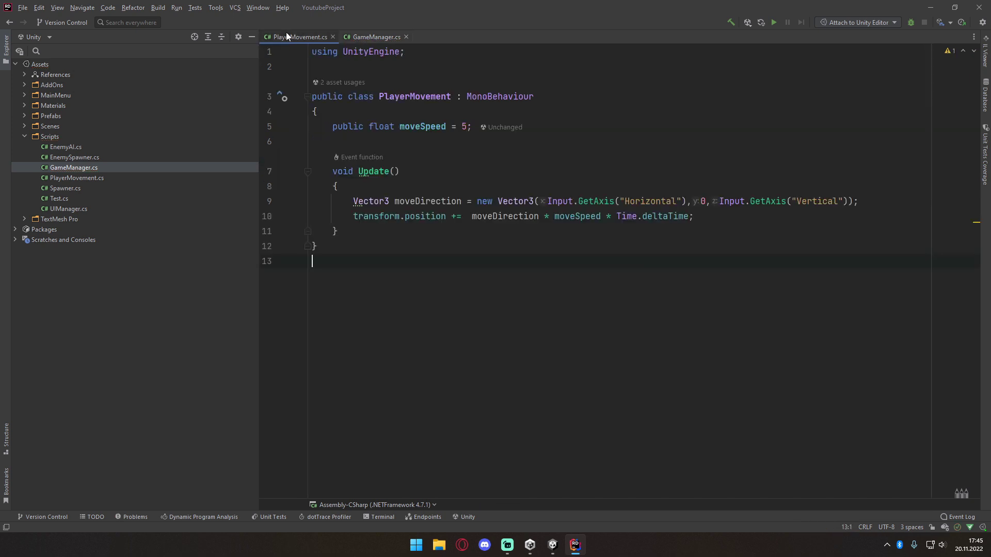
{"action": "left_click", "coordinate": [465, 142]}
{"action": "left_click", "coordinate": [719, 221]}
{"action": "key", "text": "Return"}
{"action": "key", "text": "Return"}
{"action": "type", "text": "Ga"}
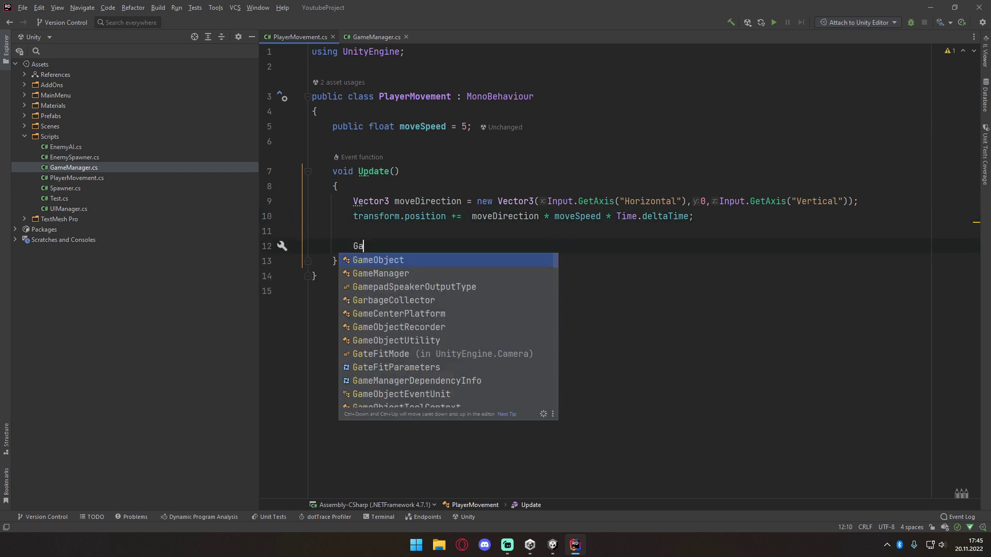
{"action": "key", "text": "Return"}
{"action": "type", "text": ".coin"}
{"action": "key", "text": "BackSpace"}
{"action": "key", "text": "BackSpace"}
{"action": "key", "text": "BackSpace"}
{"action": "key", "text": "BackSpace"}
{"action": "key", "text": "BackSpace"}
{"action": "key", "text": "BackSpace"}
{"action": "key", "text": "BackSpace"}
{"action": "key", "text": "BackSpace"}
{"action": "left_click", "coordinate": [372, 36]}
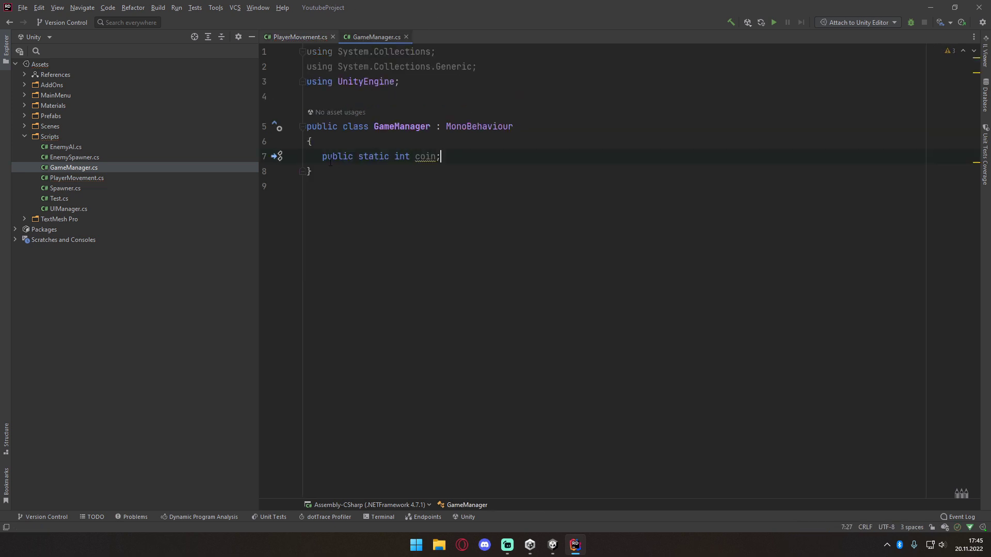
{"action": "left_click_drag", "start_coordinate": [321, 157], "coordinate": [464, 154]}
Replace the coin declaration with 'public static GameManager Instance;'
{"action": "key", "text": "BackSpace"}
{"action": "type", "text": "public s"}
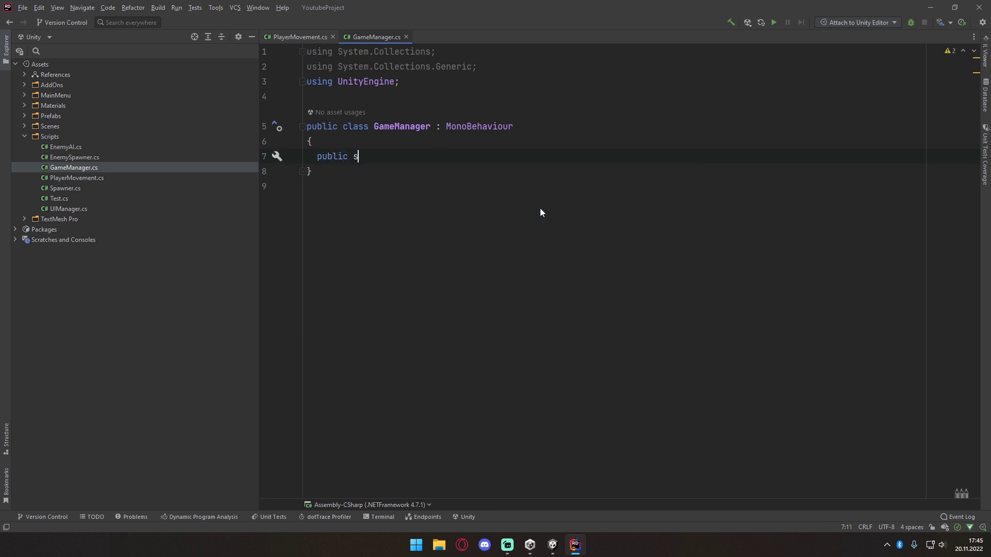
{"action": "type", "text": "tatic"}
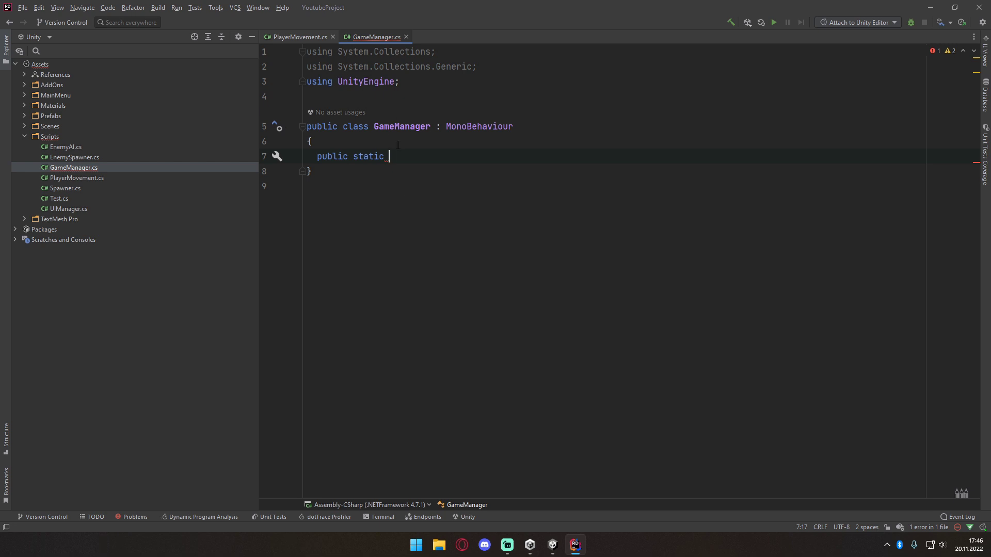
{"action": "scroll", "coordinate": [391, 133], "scroll_direction": "up", "scroll_amount": 2, "text": "ctrl"}
{"action": "type", "text": "Ga"}
{"action": "key", "text": "Down"}
{"action": "key", "text": "Return"}
{"action": "type", "text": "instance;"}
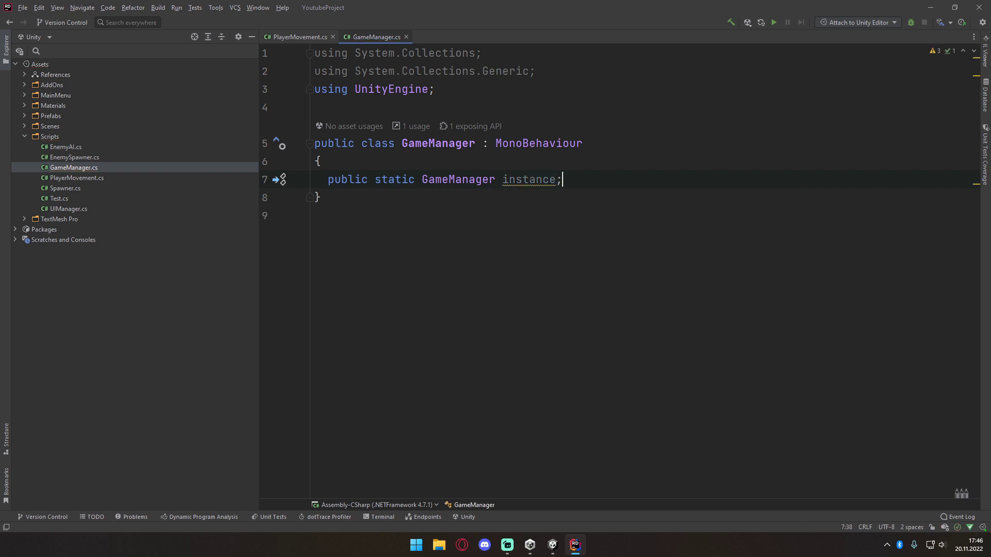
{"action": "key", "text": "ctrl+Left"}
{"action": "key", "text": "ctrl+Left"}
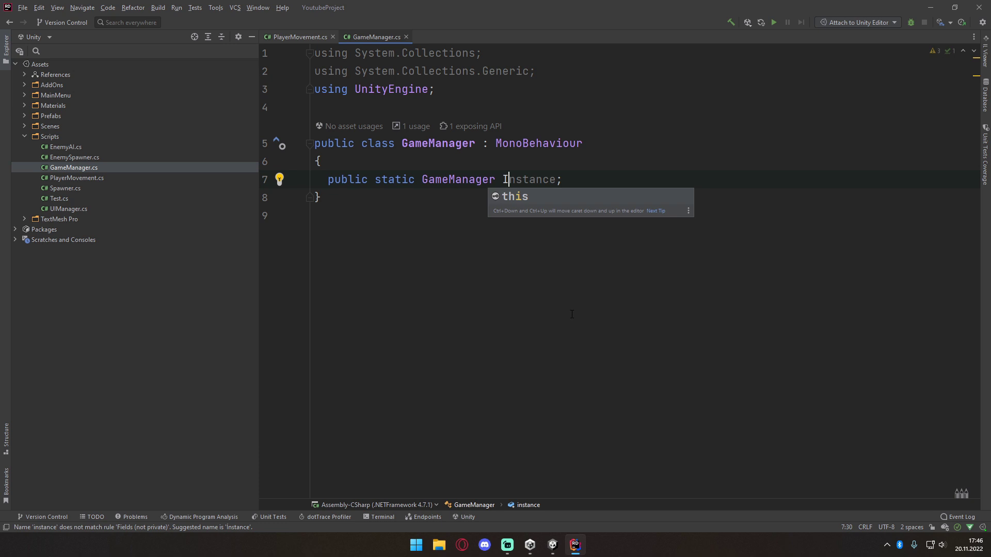
{"action": "key", "text": "Escape"}
{"action": "key", "text": "End"}
Generate an Awake method stub below the Instance field
{"action": "key", "text": "Return"}
{"action": "key", "text": "Return"}
{"action": "type", "text": "Awake"}
{"action": "key", "text": "Return"}
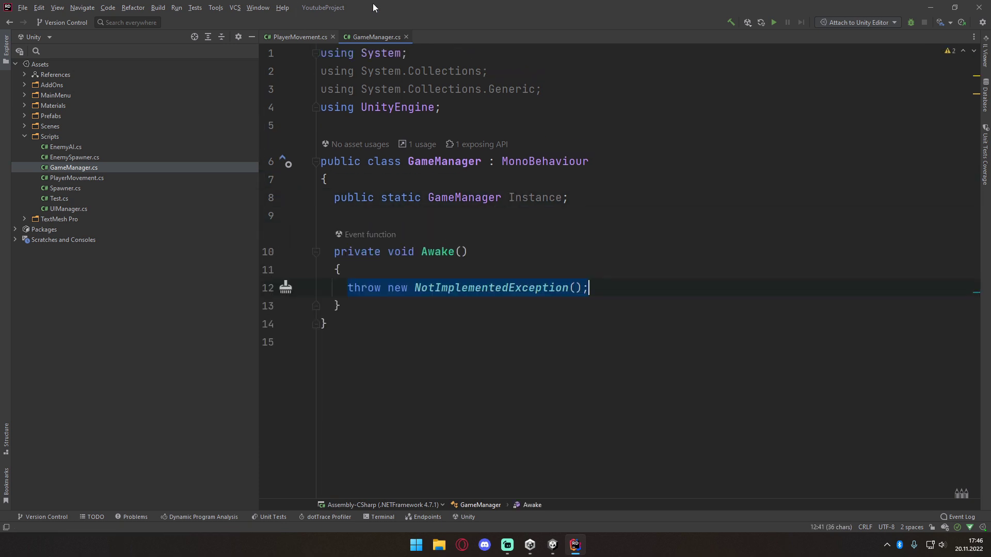
{"action": "left_click", "coordinate": [454, 252]}
Replace the throw placeholder with an if (Instance == null) block assigning Instance = this
{"action": "left_click_drag", "start_coordinate": [619, 291], "coordinate": [347, 288]}
{"action": "type", "text": "("}
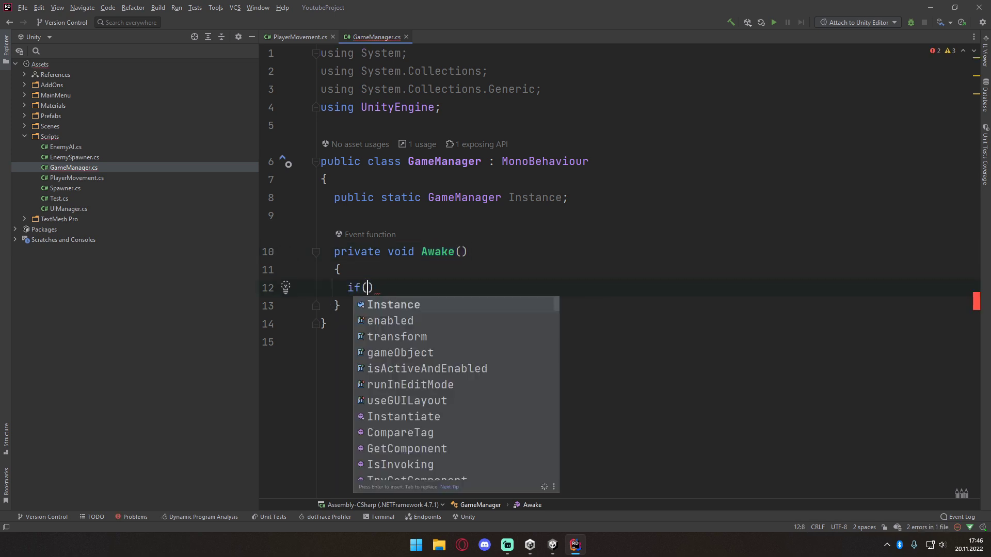
{"action": "type", "text": "Ins"}
{"action": "key", "text": "Return"}
{"action": "type", "text": "== nu"}
{"action": "key", "text": "Return"}
{"action": "key", "text": "End"}
{"action": "key", "text": "Return"}
{"action": "type", "text": "{"}
{"action": "key", "text": "Return"}
{"action": "type", "text": "In"}
{"action": "key", "text": "Return"}
{"action": "type", "text": "= this;"}
Add an else branch that calls Destroy(gameObject)
{"action": "key", "text": "Down"}
{"action": "key", "text": "End"}
{"action": "key", "text": "Return"}
{"action": "type", "text": "else"}
{"action": "key", "text": "Return"}
{"action": "key", "text": "Return"}
{"action": "type", "text": "{"}
{"action": "key", "text": "Return"}
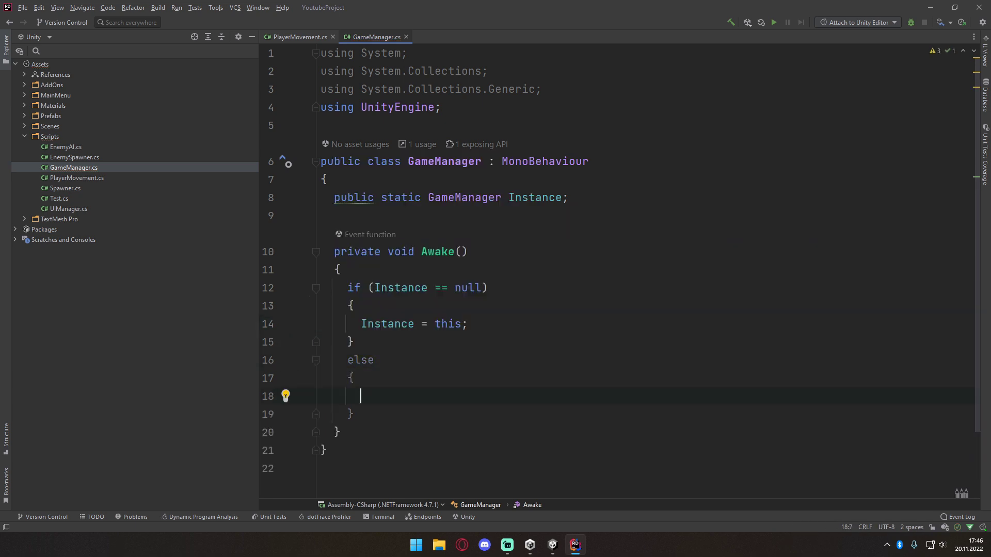
{"action": "type", "text": "Des"}
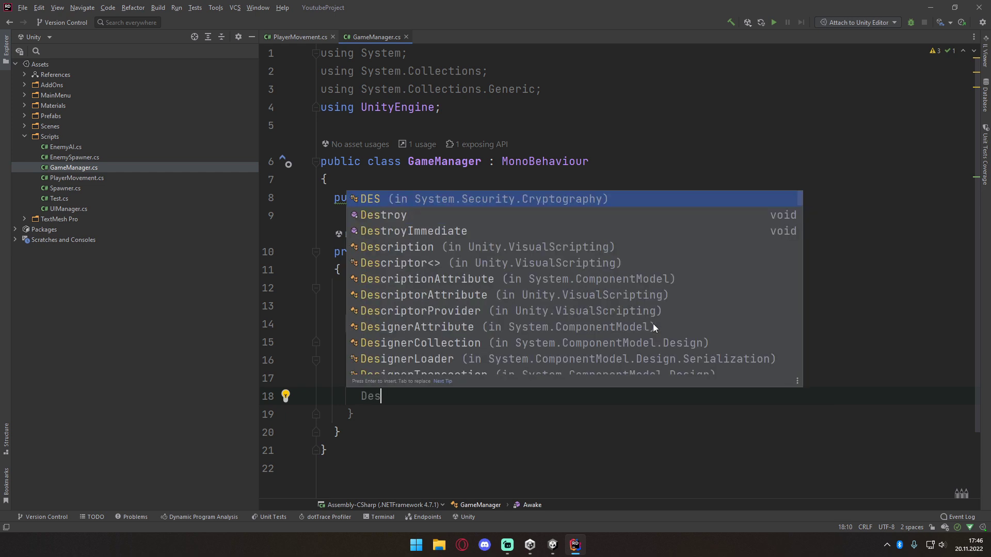
{"action": "key", "text": "Return"}
{"action": "type", "text": "ga"}
{"action": "key", "text": "Return"}
{"action": "type", "text": ");"}
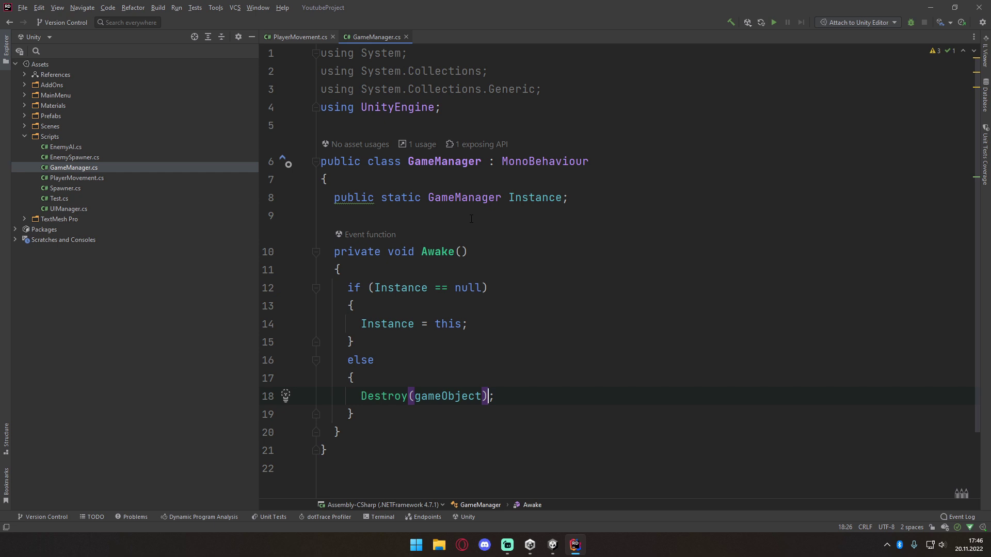
Review the finished Awake code, checking the null condition and the Instance type
{"action": "left_click", "coordinate": [461, 202]}
{"action": "left_click", "coordinate": [526, 279]}
{"action": "left_click", "coordinate": [295, 198]}
{"action": "left_click", "coordinate": [467, 198]}
{"action": "left_click", "coordinate": [387, 416]}
{"action": "key", "text": "Down"}
{"action": "key", "text": "Down"}
{"action": "key", "text": "Down"}
Review Awake's Instance usages: the null check, the assignment, and the Destroy(gameObject) call
{"action": "double_click", "coordinate": [432, 161]}
{"action": "left_click", "coordinate": [518, 261]}
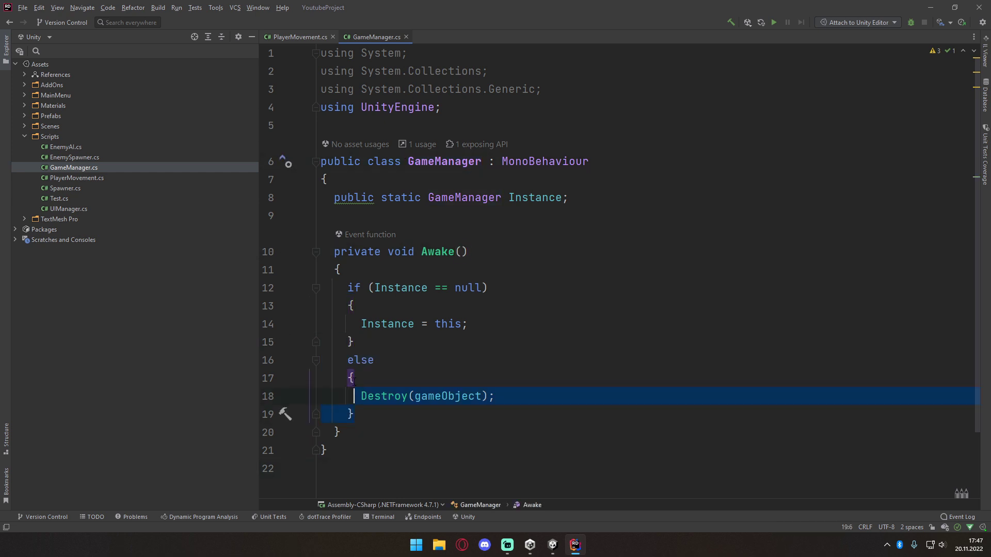
{"action": "left_click", "coordinate": [421, 418]}
{"action": "key", "text": "ctrl+w"}
{"action": "key", "text": "ctrl+w"}
{"action": "key", "text": "ctrl+w"}
{"action": "key", "text": "ctrl+w"}
{"action": "key", "text": "ctrl+w"}
{"action": "key", "text": "Escape"}
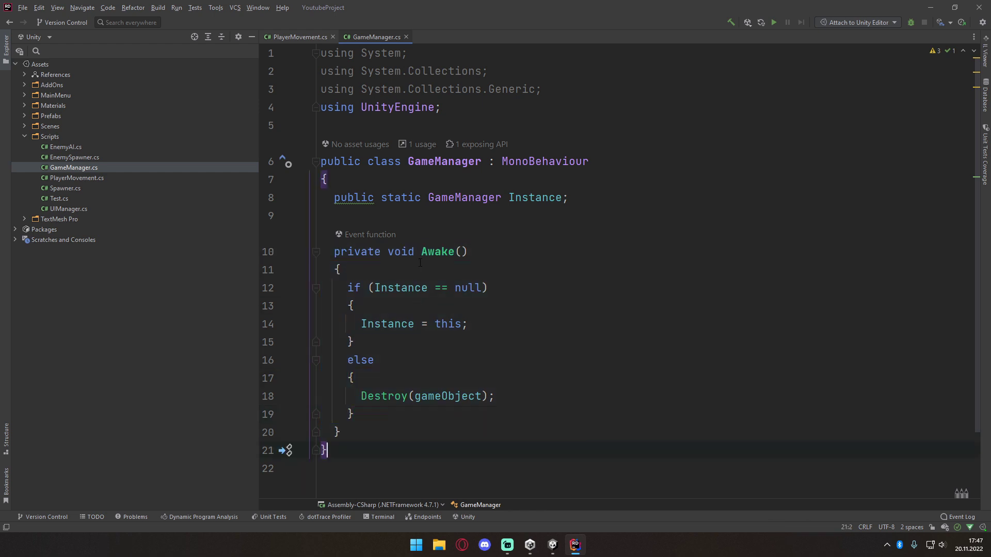
{"action": "double_click", "coordinate": [535, 197]}
{"action": "left_click", "coordinate": [382, 287]}
{"action": "left_click", "coordinate": [472, 288]}
{"action": "left_click", "coordinate": [400, 323]}
{"action": "left_click", "coordinate": [439, 323]}
{"action": "triple_click", "coordinate": [489, 329]}
{"action": "left_click", "coordinate": [427, 395]}
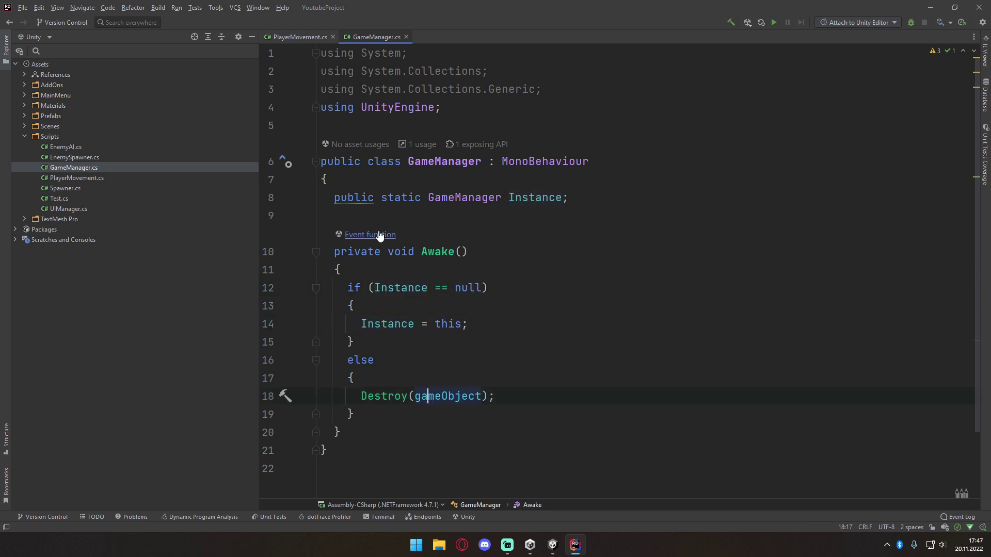
Declare 'public int coin;' on line 9 below the Instance field
{"action": "left_click", "coordinate": [373, 204]}
{"action": "key", "text": "Down"}
{"action": "type", "text": "public "}
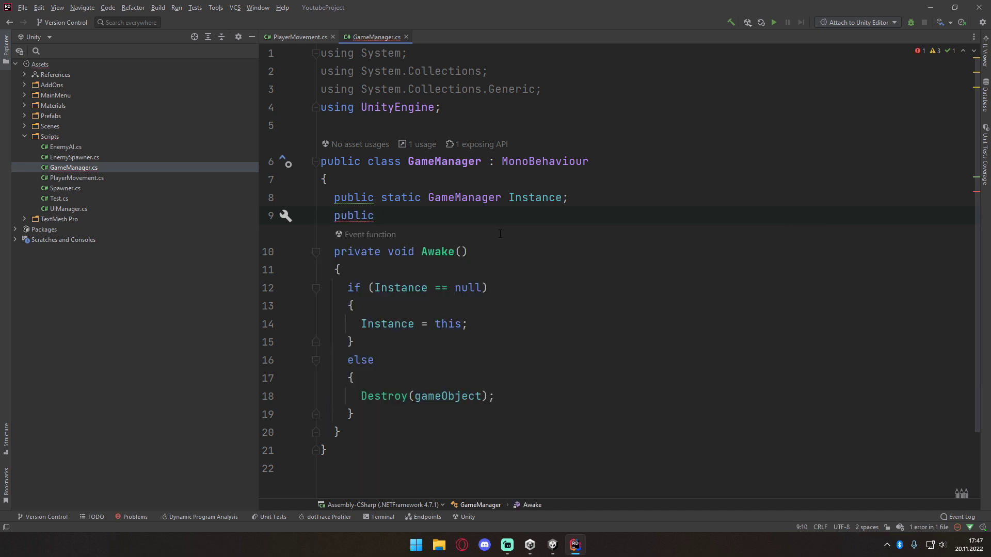
{"action": "type", "text": "int coin;"}
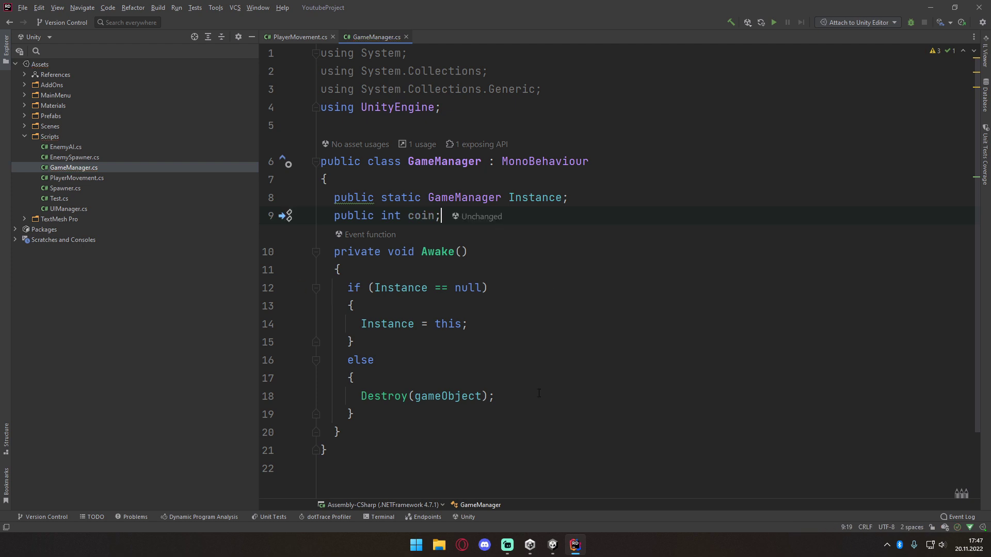
Add blank lines below Awake's closing brace for a new method
{"action": "left_click_drag", "start_coordinate": [539, 393], "coordinate": [602, 323]}
{"action": "left_click", "coordinate": [602, 323]}
{"action": "scroll", "coordinate": [401, 405], "scroll_direction": "down", "scroll_amount": 1}
{"action": "left_click", "coordinate": [397, 382]}
{"action": "key", "text": "Return"}
{"action": "key", "text": "Return"}
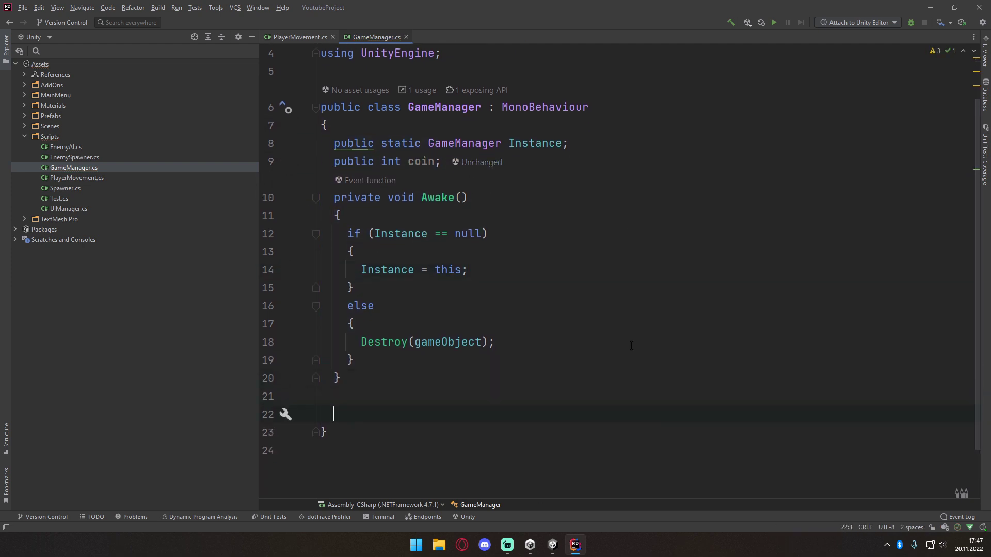
{"action": "left_click", "coordinate": [298, 36]}
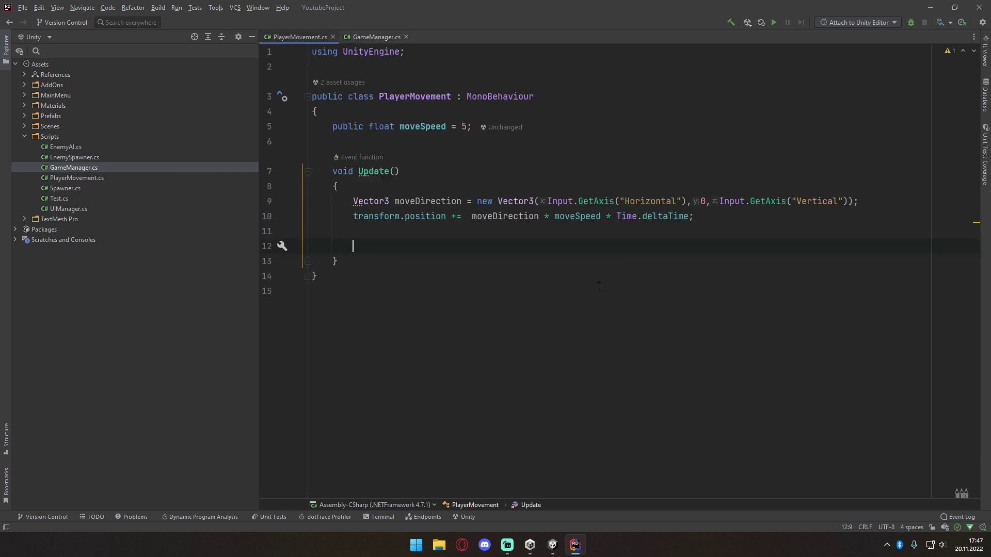
Add GameManager.Instance.coin++; to PlayerMovement's Update using completion
{"action": "type", "text": "Game"}
{"action": "key", "text": "Escape"}
{"action": "key", "text": "BackSpace"}
{"action": "key", "text": "Return"}
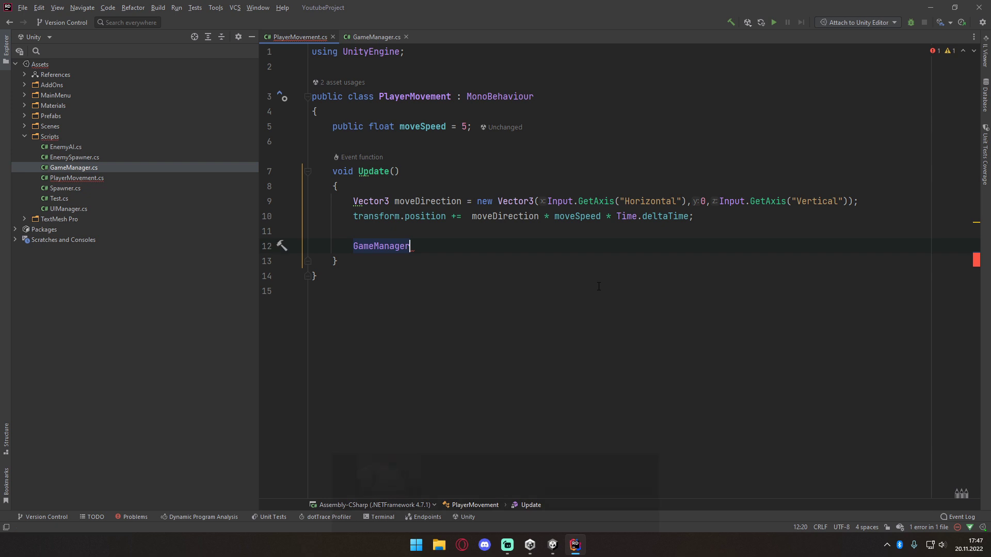
{"action": "type", "text": "."}
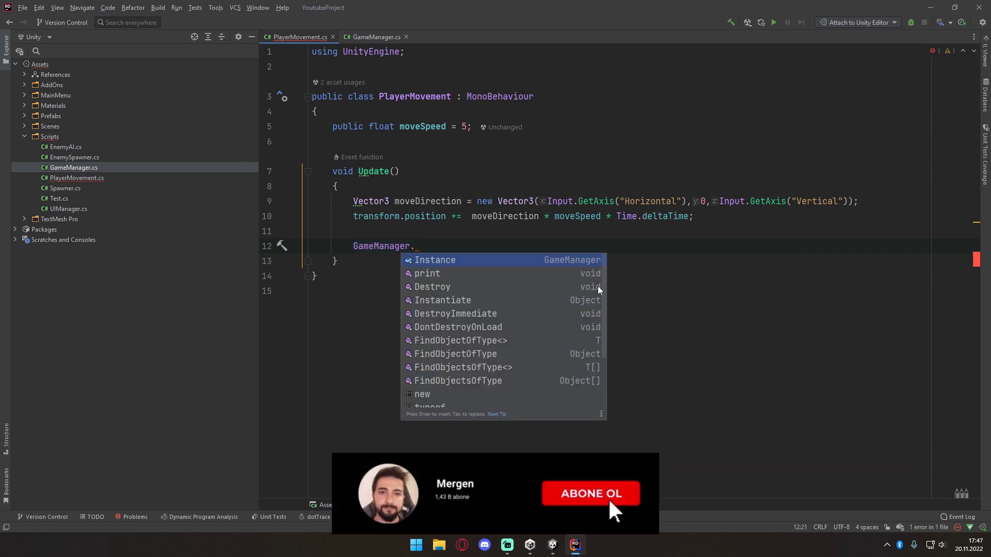
{"action": "key", "text": "Return"}
{"action": "type", "text": "."}
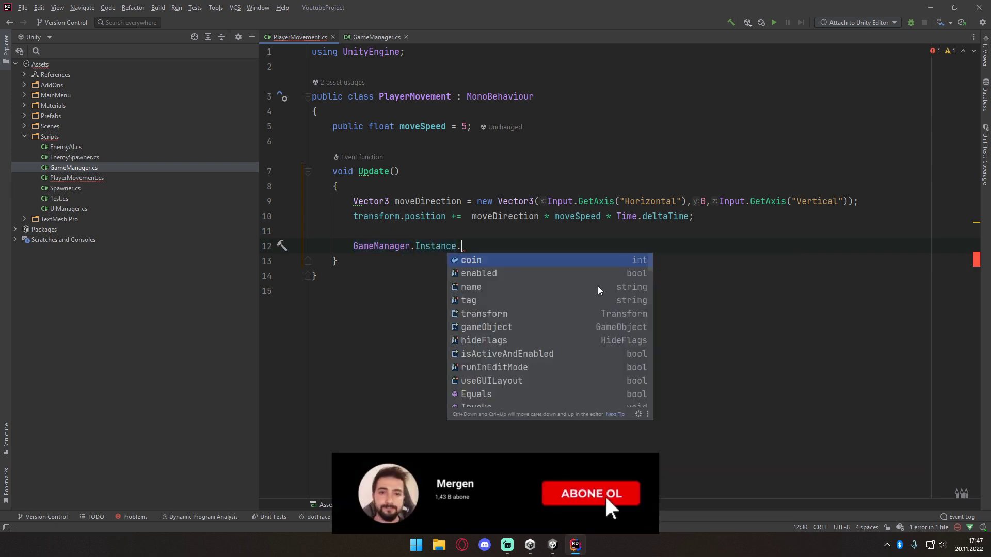
{"action": "type", "text": "coin"}
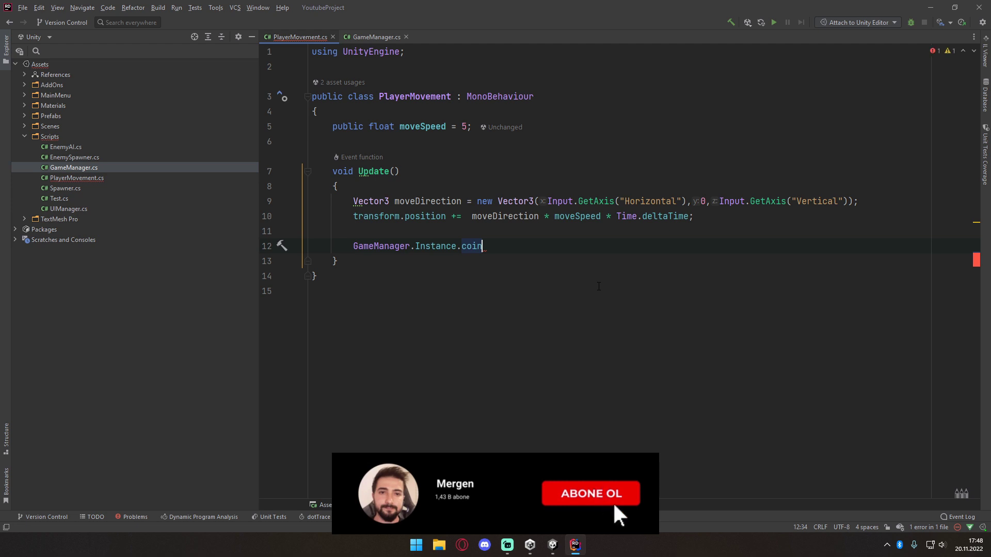
{"action": "type", "text": "++;"}
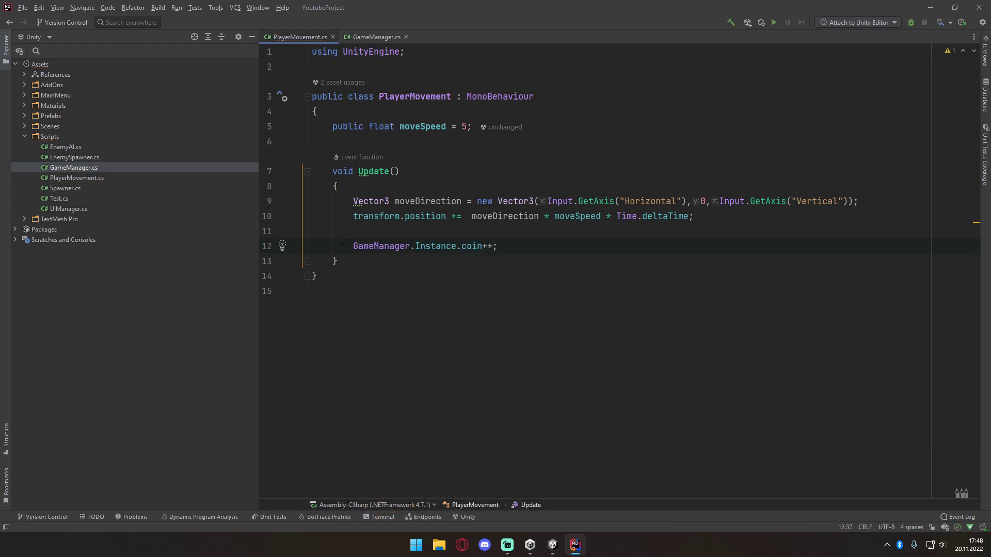
Select and delete the coin increment line again
{"action": "left_click_drag", "start_coordinate": [342, 241], "coordinate": [491, 255]}
{"action": "scroll", "coordinate": [486, 249], "scroll_direction": "up", "scroll_amount": 3, "text": "ctrl"}
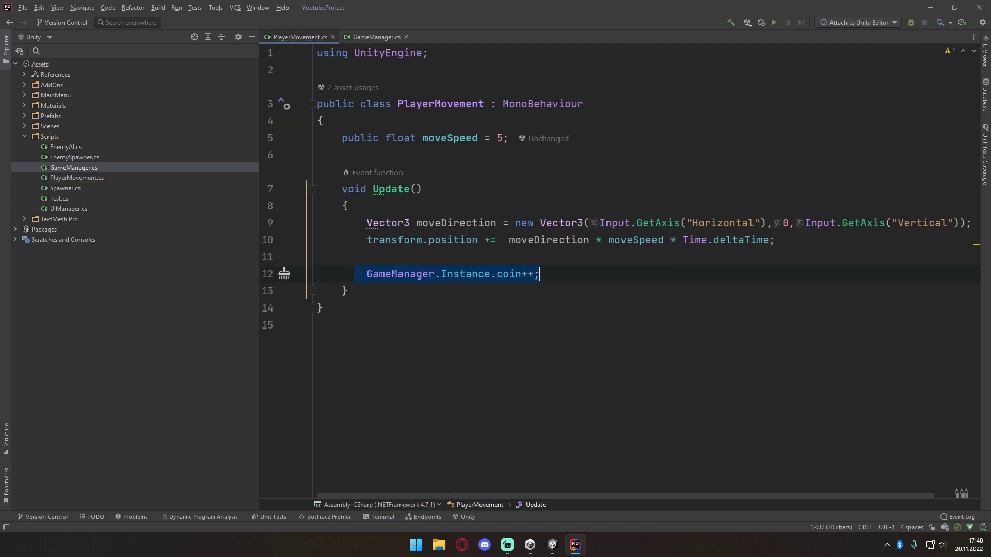
{"action": "left_click_drag", "start_coordinate": [539, 274], "coordinate": [428, 274]}
{"action": "key", "text": "BackSpace"}
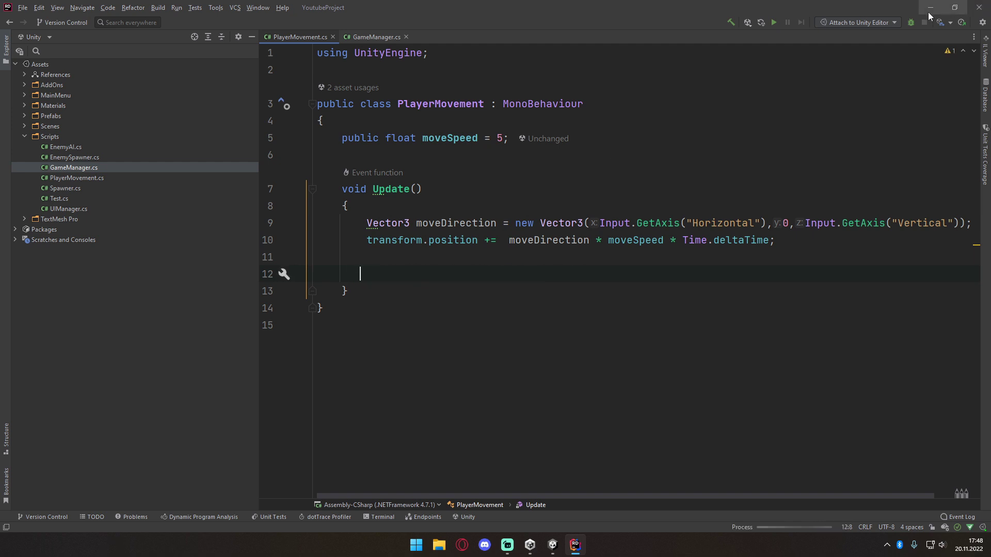
{"action": "key", "text": "alt+Tab"}
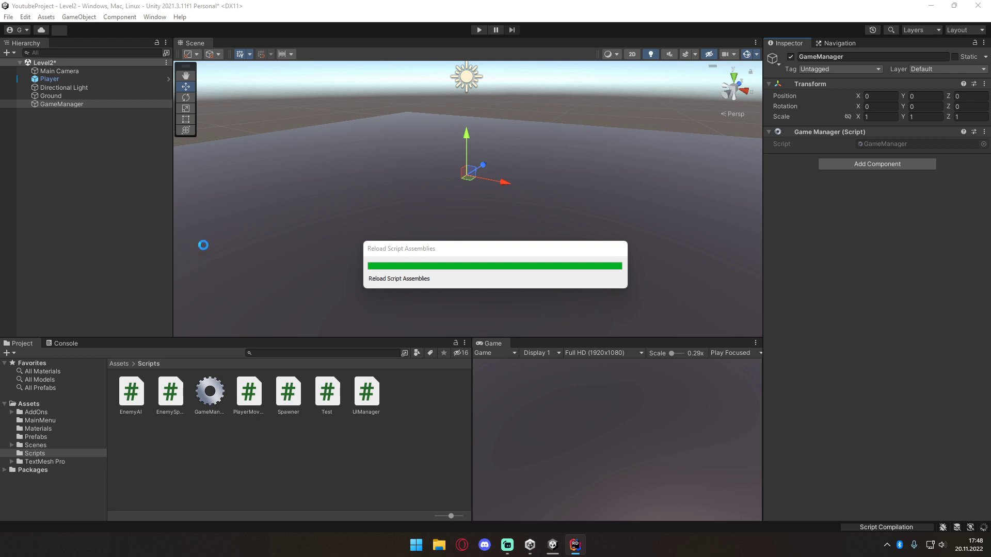
Drag the Coin prefab from Prefabs into the scene and raise it to Y 1.12
{"action": "left_click", "coordinate": [113, 363]}
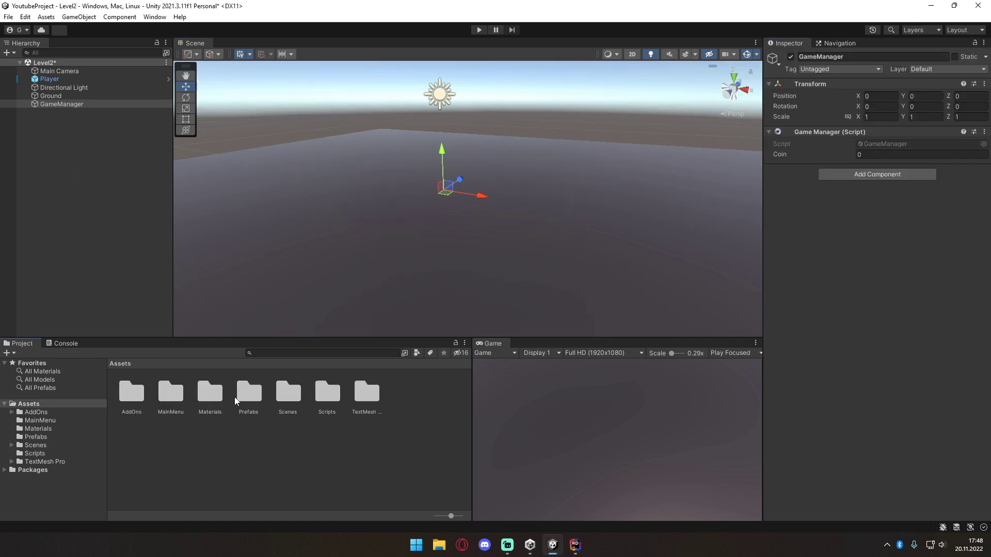
{"action": "double_click", "coordinate": [249, 393]}
{"action": "mouse_move", "coordinate": [131, 391]}
{"action": "left_mouse_down"}
{"action": "mouse_move", "coordinate": [537, 165]}
{"action": "mouse_move", "coordinate": [527, 171]}
{"action": "left_mouse_up"}
{"action": "key", "text": "f"}
{"action": "left_click_drag", "start_coordinate": [441, 169], "coordinate": [429, 113]}
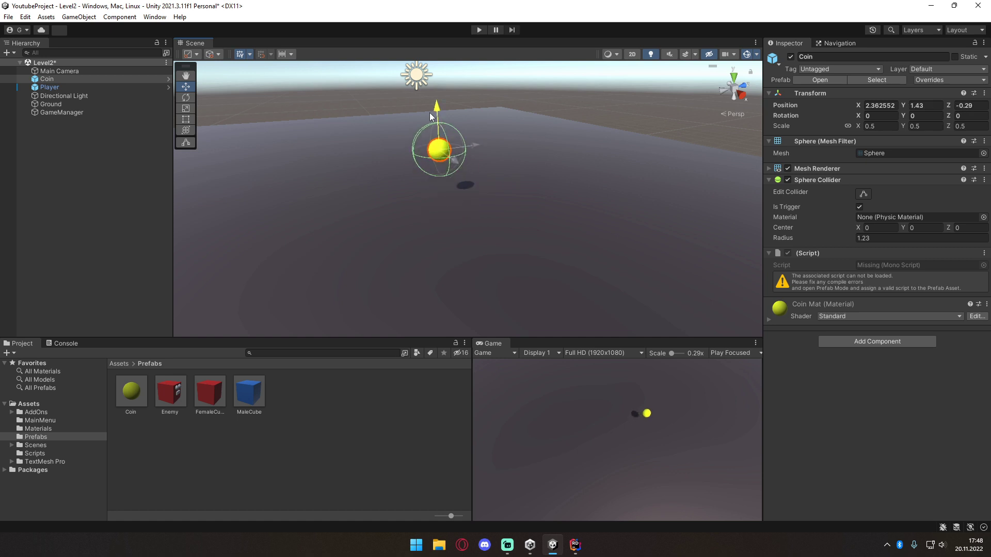
Remove the coin's missing script component and orbit the view to show the coin and cube
{"action": "left_click", "coordinate": [984, 253]}
{"action": "left_click", "coordinate": [908, 278]}
{"action": "scroll", "coordinate": [584, 233], "scroll_direction": "up", "scroll_amount": 3}
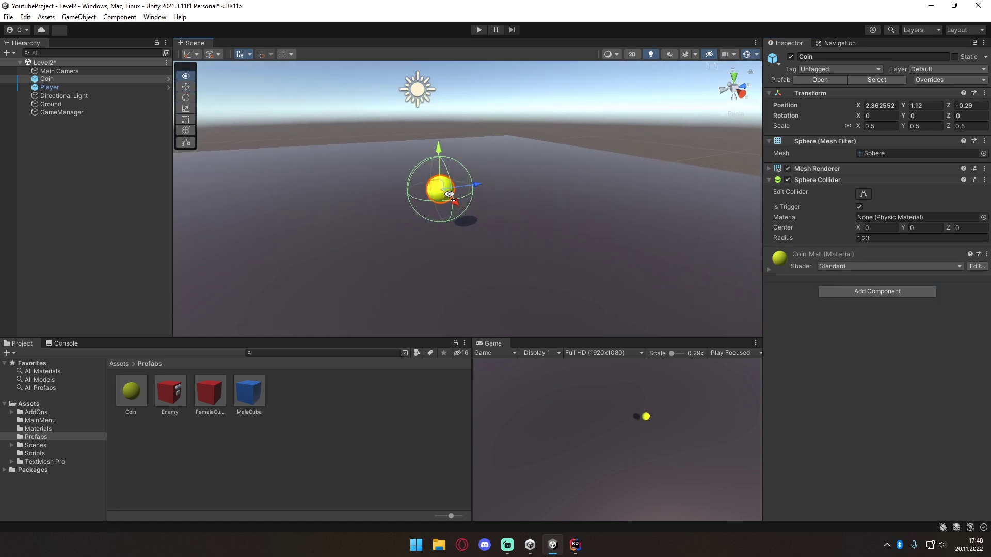
{"action": "scroll", "coordinate": [338, 227], "scroll_direction": "up", "scroll_amount": 2}
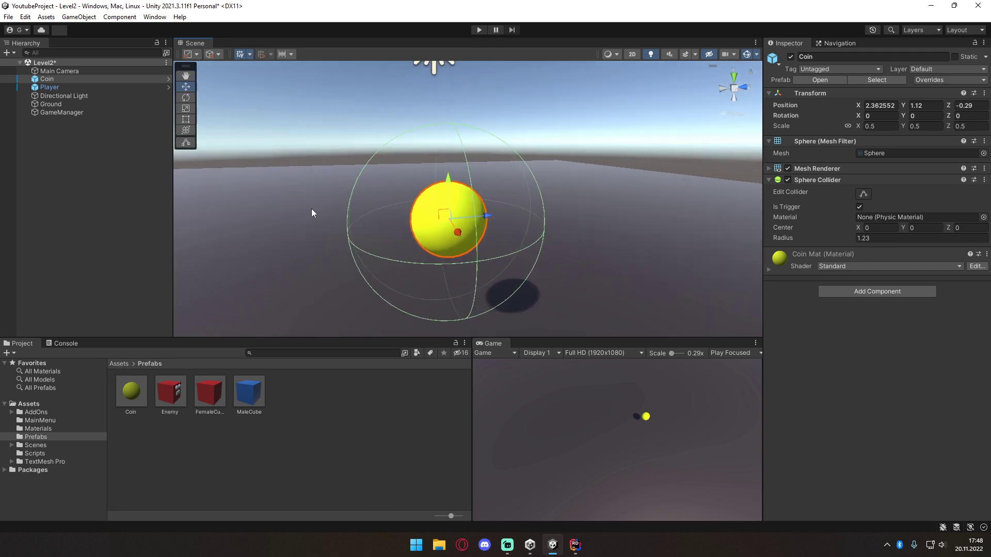
{"action": "right_click_drag", "start_coordinate": [389, 236], "coordinate": [521, 202]}
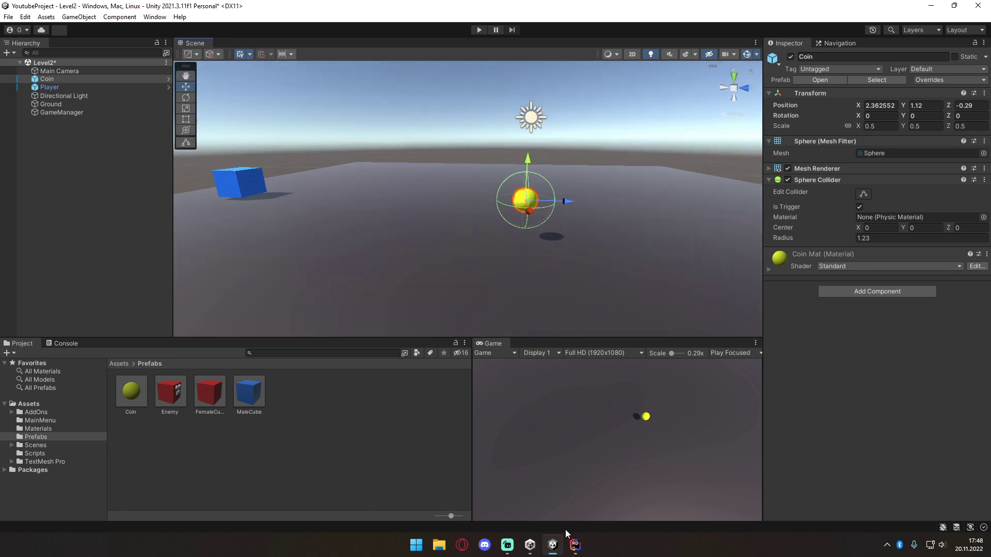
{"action": "left_click", "coordinate": [575, 545]}
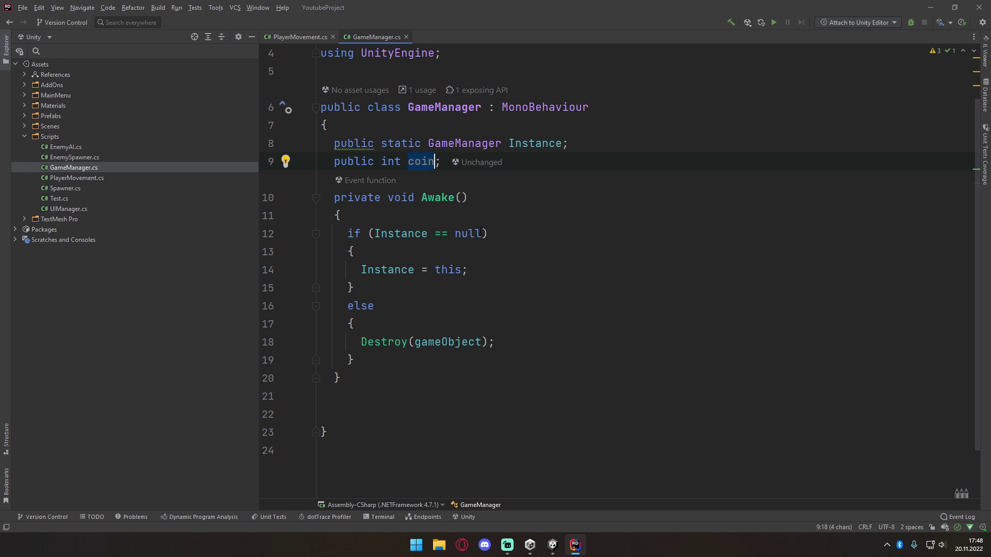
Back in Unity, frame the coin and navigate to the Assets > Scripts folder
{"action": "left_click", "coordinate": [552, 545]}
{"action": "key", "text": "f"}
{"action": "left_click", "coordinate": [842, 290]}
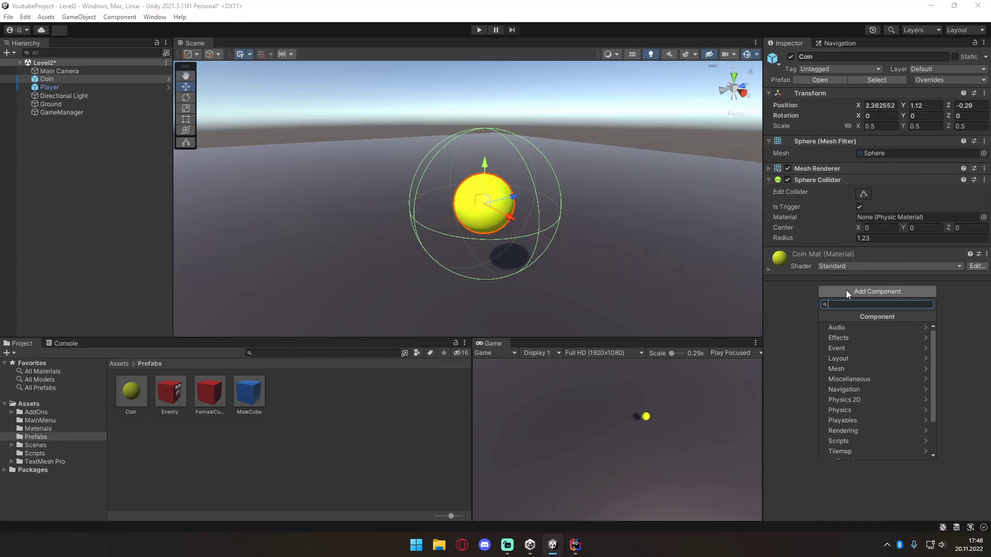
{"action": "left_click", "coordinate": [134, 362]}
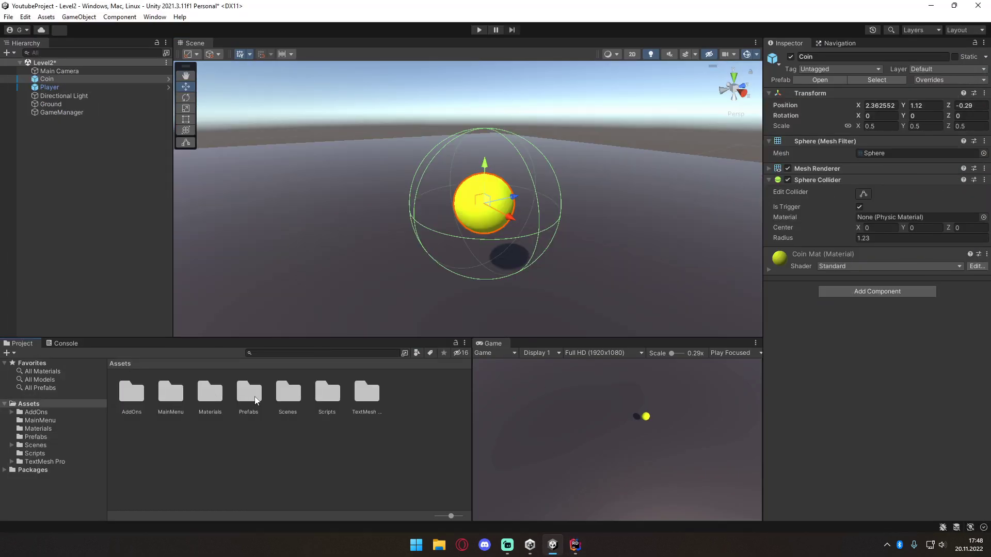
{"action": "double_click", "coordinate": [333, 400]}
Create a new C# script named Coin in Scripts and return to Rider
{"action": "right_click", "coordinate": [280, 459]}
{"action": "mouse_move", "coordinate": [294, 178]}
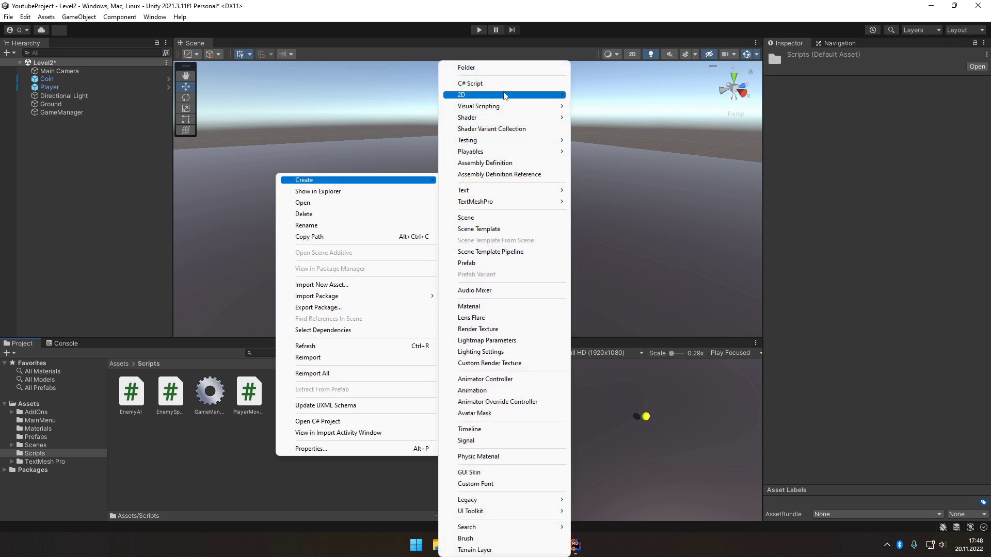
{"action": "left_click", "coordinate": [497, 83]}
{"action": "type", "text": "Coin"}
{"action": "key", "text": "Return"}
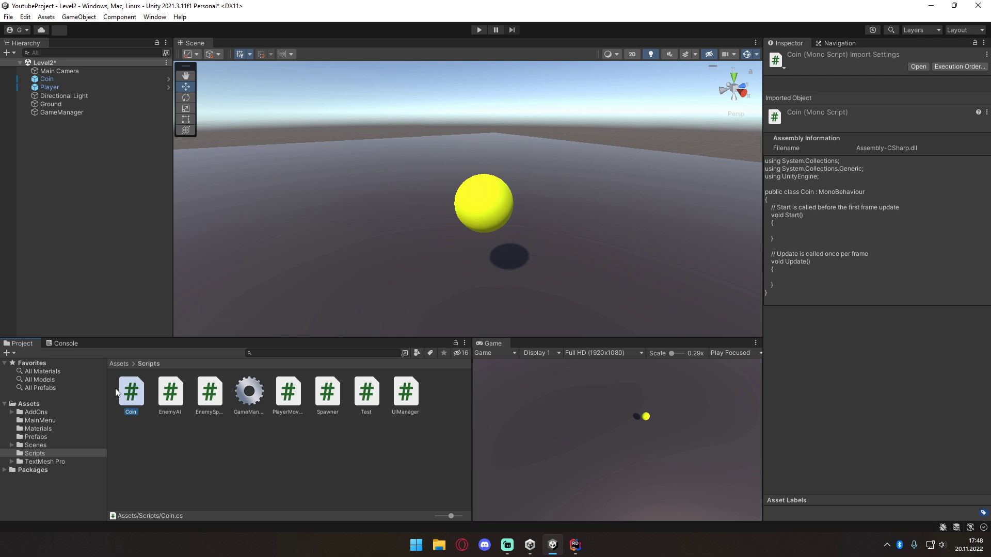
{"action": "left_click", "coordinate": [574, 544]}
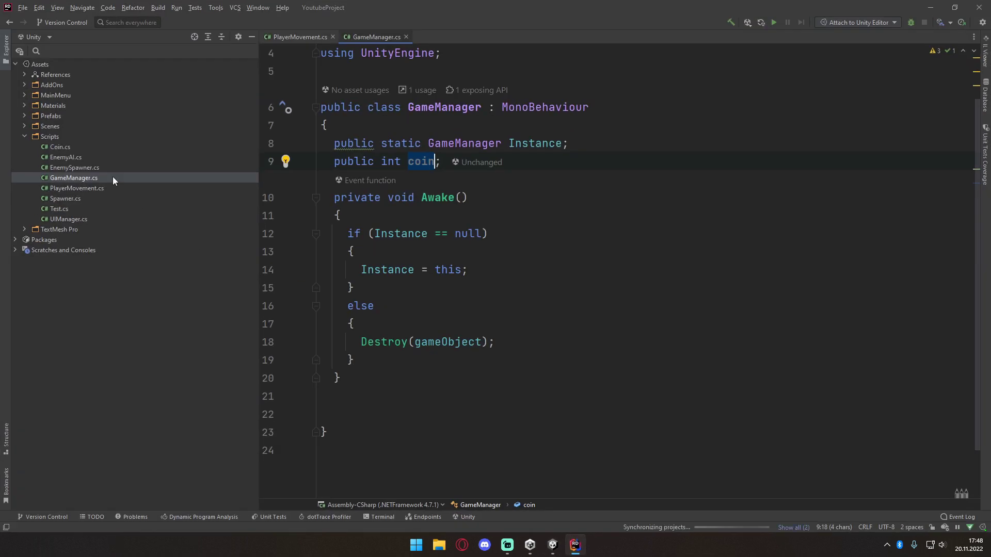
Open Coin.cs and delete its default Start and Update methods, leaving an empty class
{"action": "double_click", "coordinate": [70, 154]}
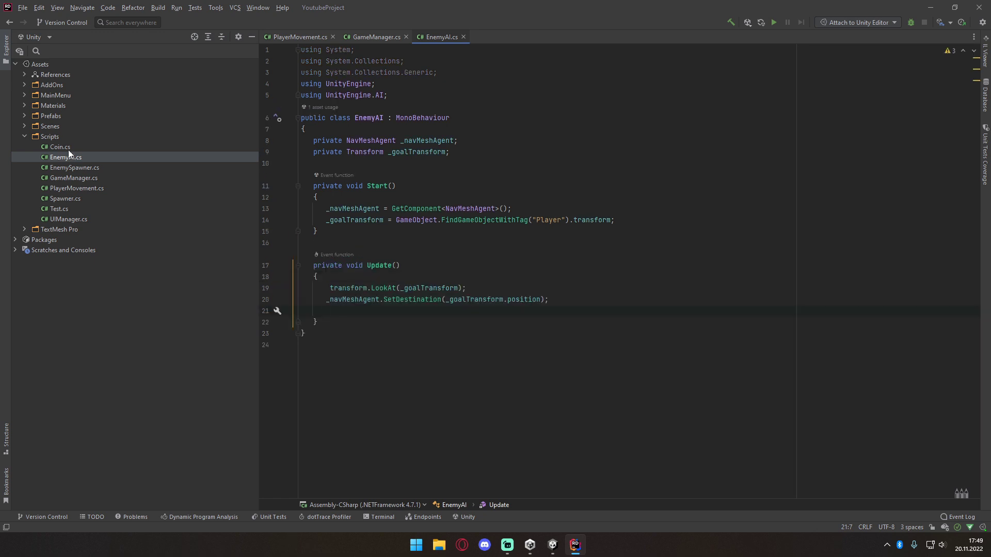
{"action": "double_click", "coordinate": [68, 149]}
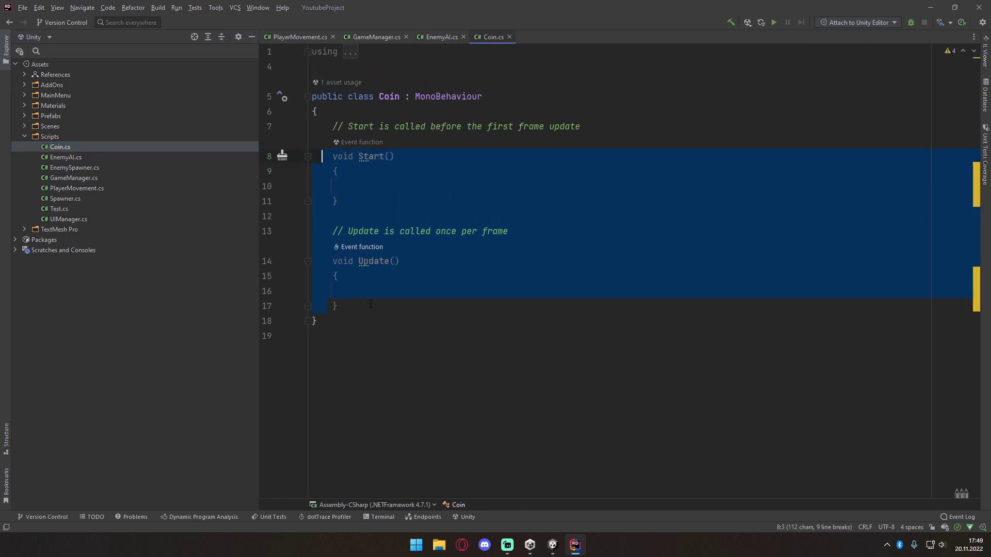
{"action": "left_click_drag", "start_coordinate": [370, 304], "coordinate": [330, 127]}
{"action": "key", "text": "Delete"}
{"action": "key", "text": "alt+Tab"}
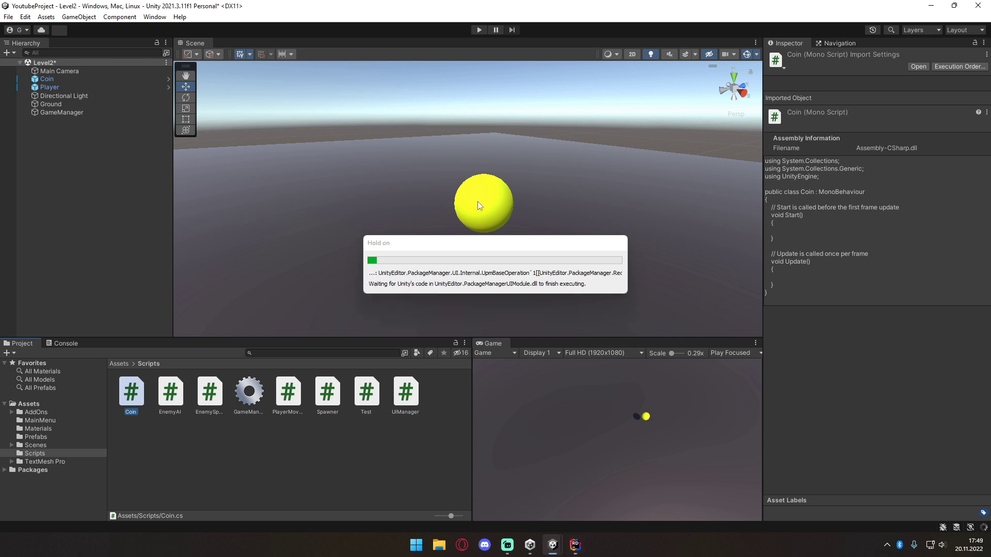
Select the coin and apply all its overrides to the prefab
{"action": "left_click", "coordinate": [478, 201]}
{"action": "right_click_drag", "start_coordinate": [576, 243], "coordinate": [828, 234]}
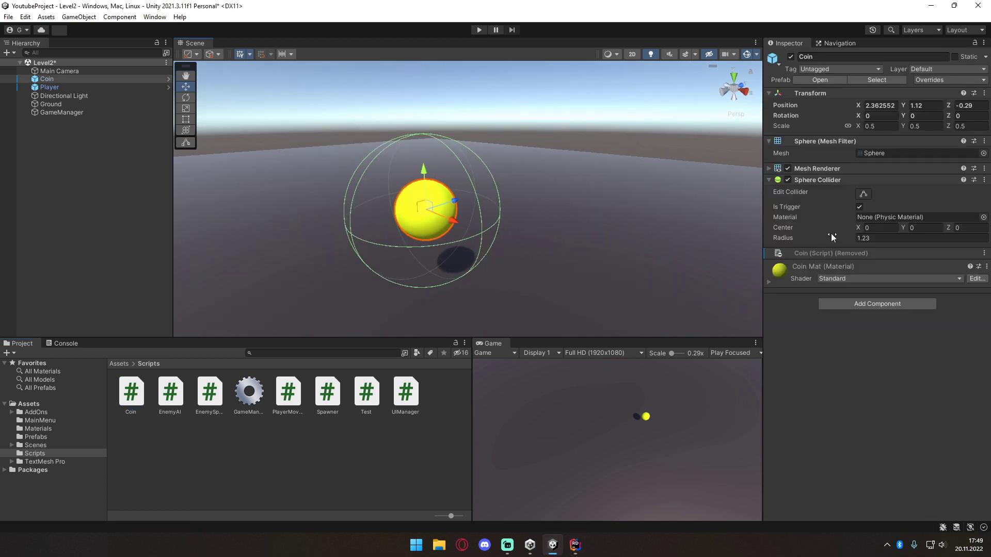
{"action": "right_click_drag", "start_coordinate": [560, 231], "coordinate": [671, 216]}
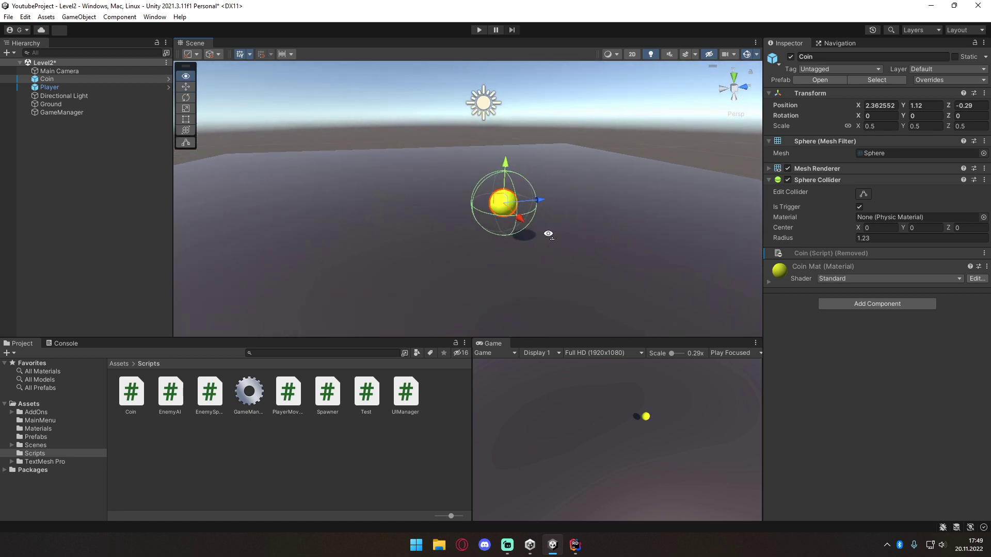
{"action": "left_click", "coordinate": [949, 80]}
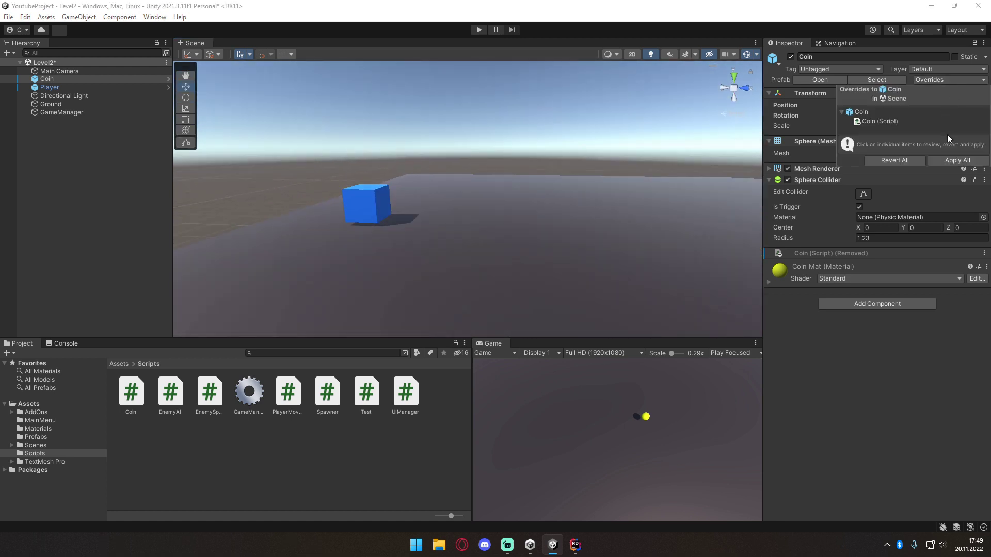
{"action": "left_click", "coordinate": [956, 160]}
Attach the Coin script to the coin object, then select the Player cube
{"action": "right_click_drag", "start_coordinate": [535, 227], "coordinate": [498, 290]}
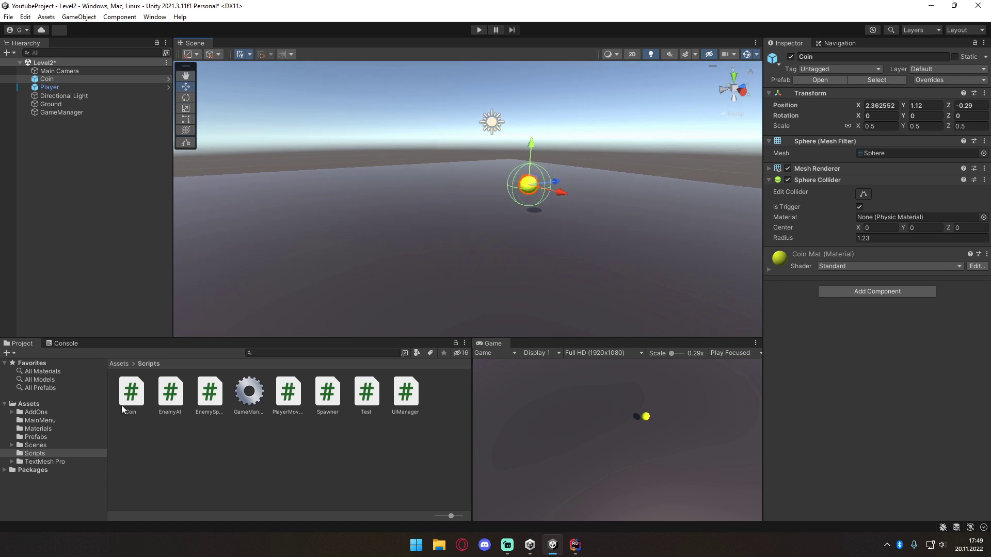
{"action": "right_click_drag", "start_coordinate": [645, 216], "coordinate": [395, 175]}
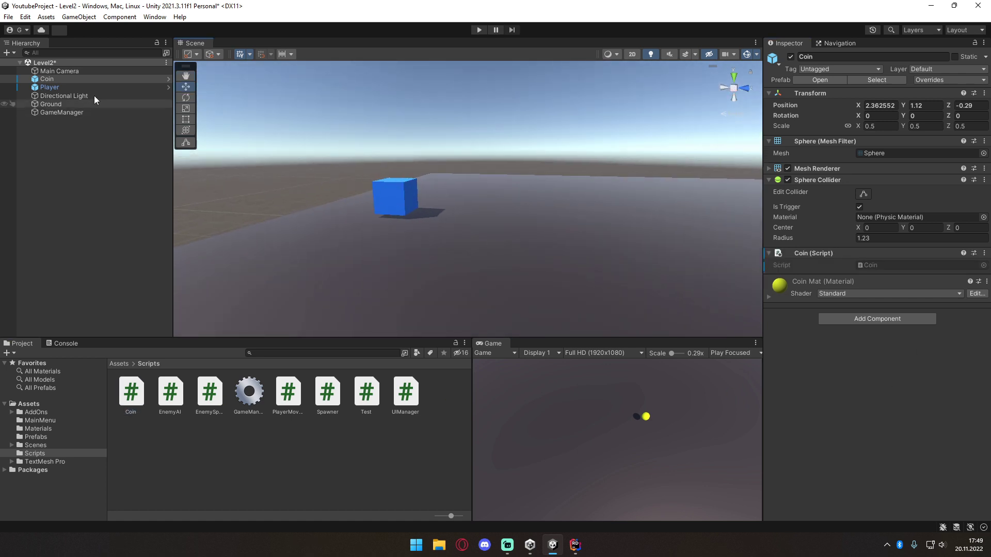
{"action": "left_click", "coordinate": [50, 87]}
{"action": "mouse_move", "coordinate": [490, 201]}
{"action": "right_mouse_down"}
{"action": "mouse_move", "coordinate": [533, 177]}
{"action": "mouse_move", "coordinate": [571, 177]}
{"action": "right_mouse_up"}
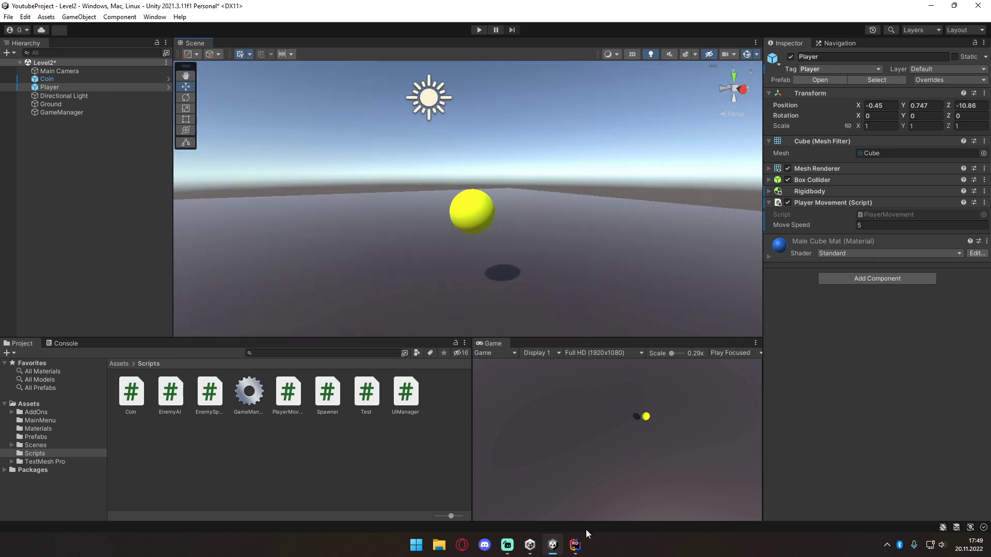
{"action": "left_click", "coordinate": [580, 550]}
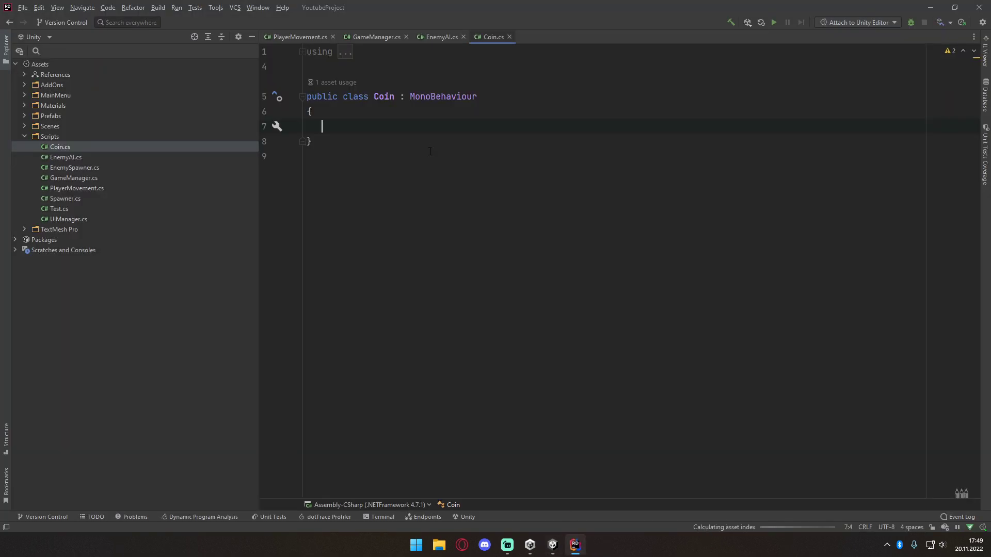
Add an empty OnTriggerEnter method to the Coin class
{"action": "type", "text": "oncoll"}
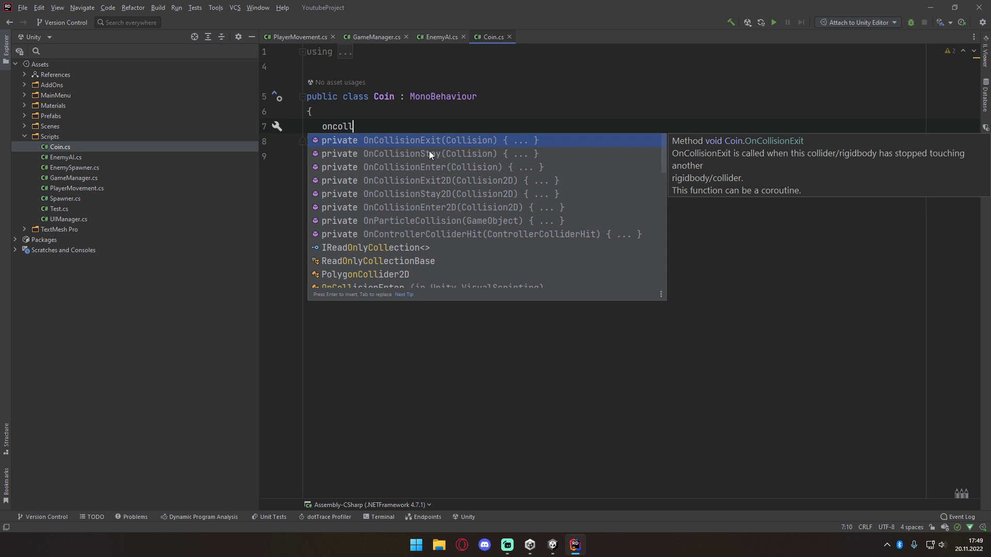
{"action": "key", "text": "BackSpace"}
{"action": "key", "text": "BackSpace"}
{"action": "key", "text": "BackSpace"}
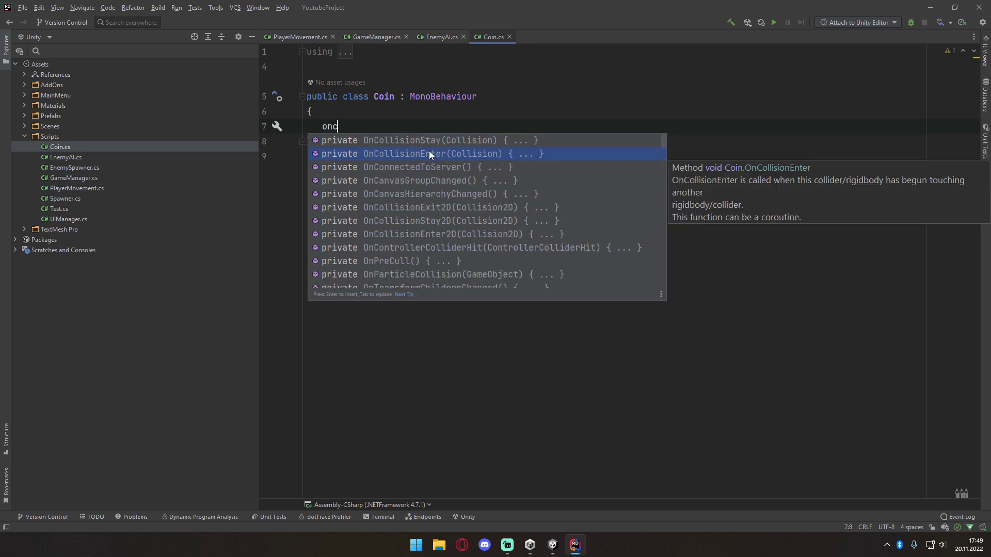
{"action": "type", "text": "t"}
{"action": "key", "text": "Down"}
{"action": "key", "text": "Down"}
{"action": "key", "text": "Return"}
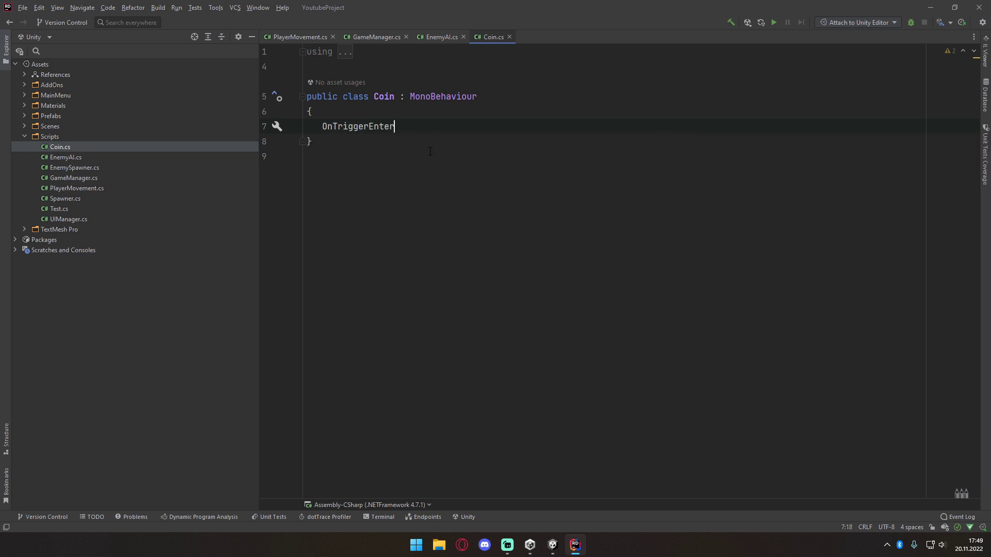
{"action": "key", "text": "BackSpace"}
{"action": "scroll", "coordinate": [429, 151], "scroll_direction": "up", "scroll_amount": 3, "text": "ctrl"}
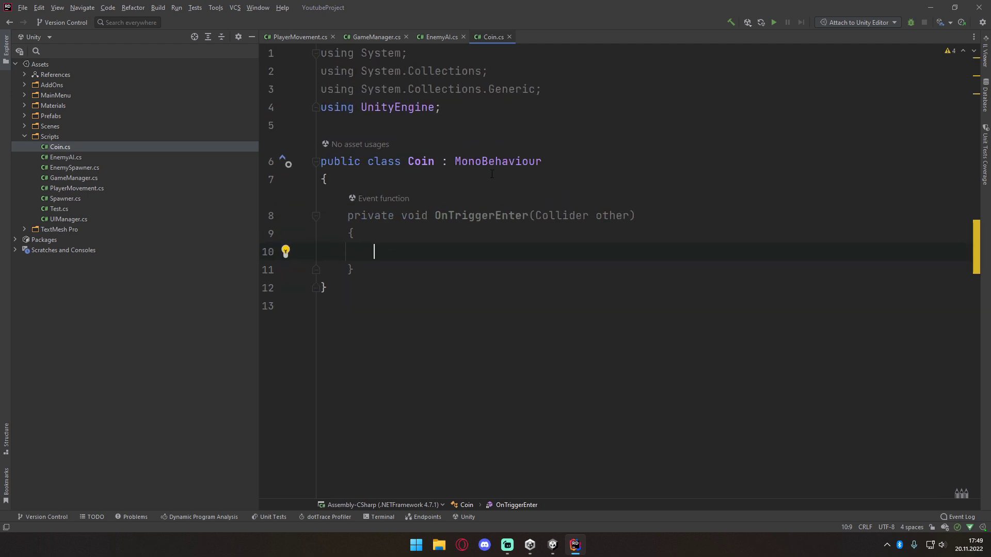
Add an if block checking other.gameObject.CompareTag("Player")
{"action": "type", "text": "ot"}
{"action": "key", "text": "BackSpace"}
{"action": "key", "text": "BackSpace"}
{"action": "type", "text": "if"}
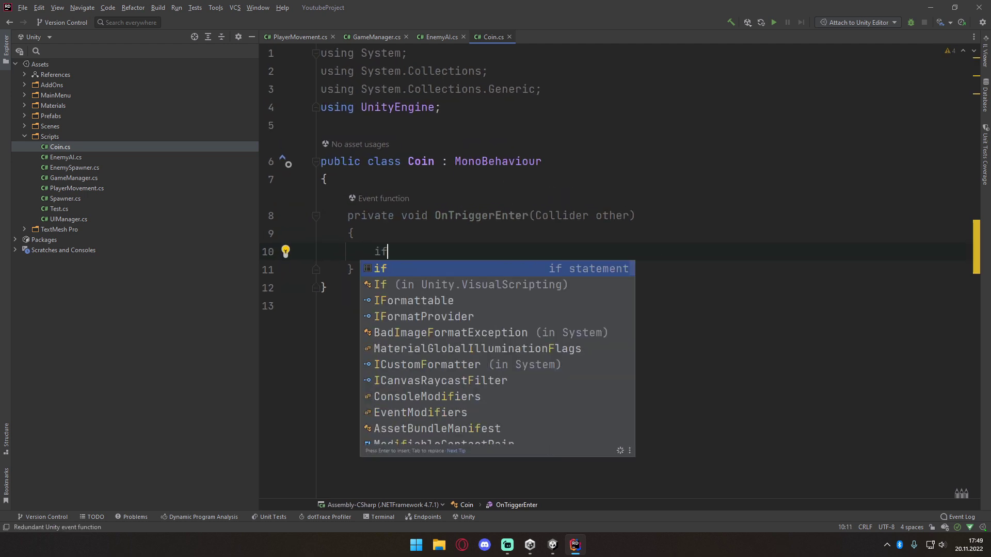
{"action": "type", "text": "(other."}
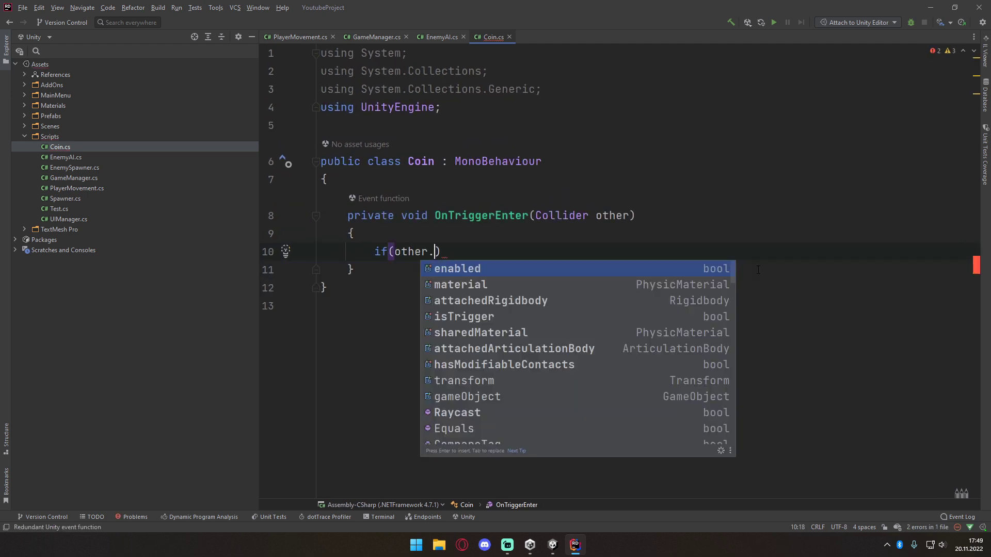
{"action": "type", "text": "ga"}
{"action": "key", "text": "Return"}
{"action": "type", "text": ".com"}
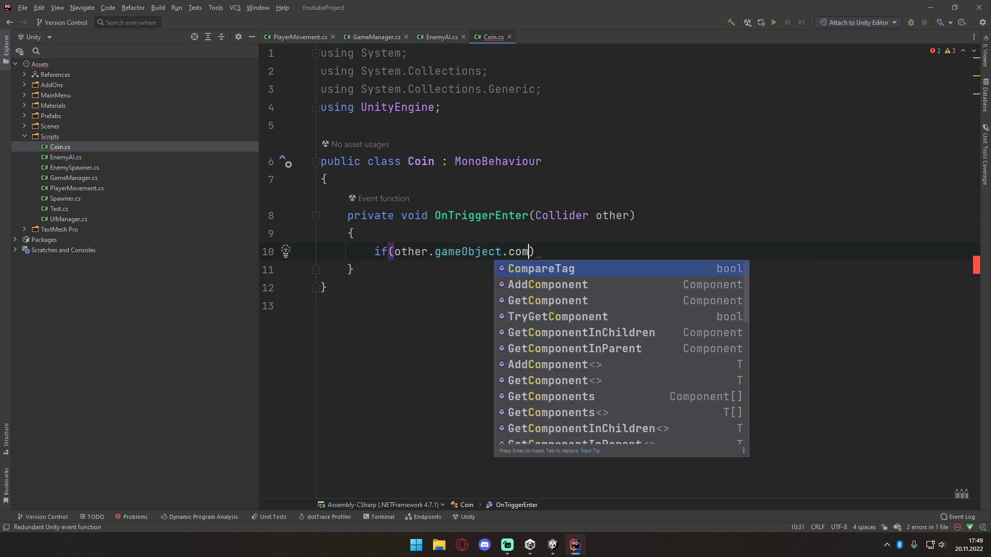
{"action": "key", "text": "Return"}
{"action": "type", "text": "\""}
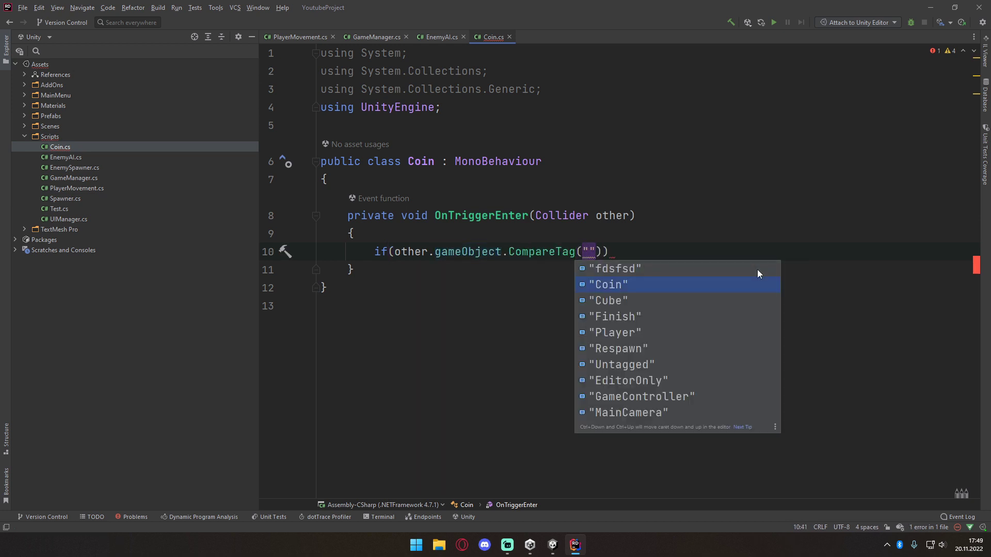
{"action": "key", "text": "Return"}
{"action": "key", "text": "Right"}
{"action": "key", "text": "Right"}
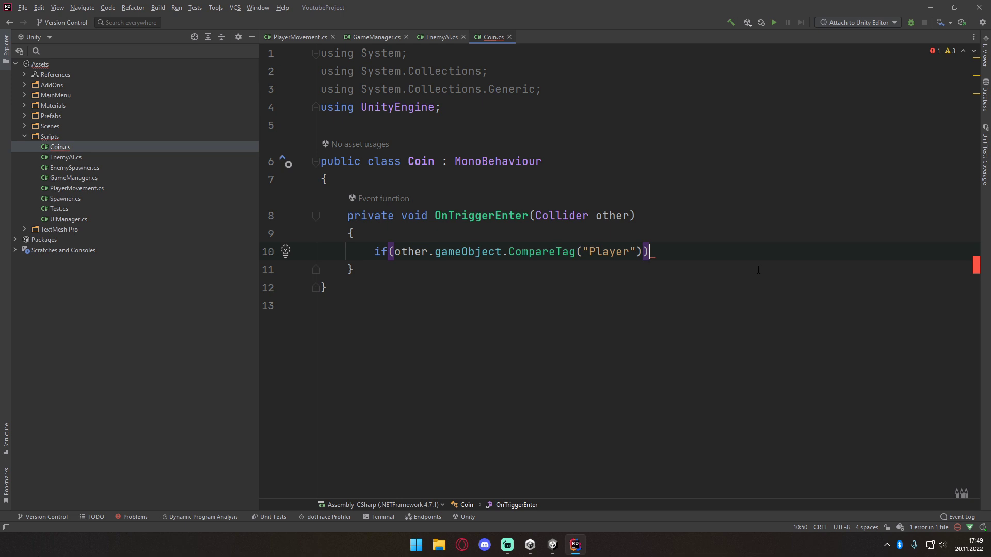
{"action": "key", "text": "ctrl+shift+Return"}
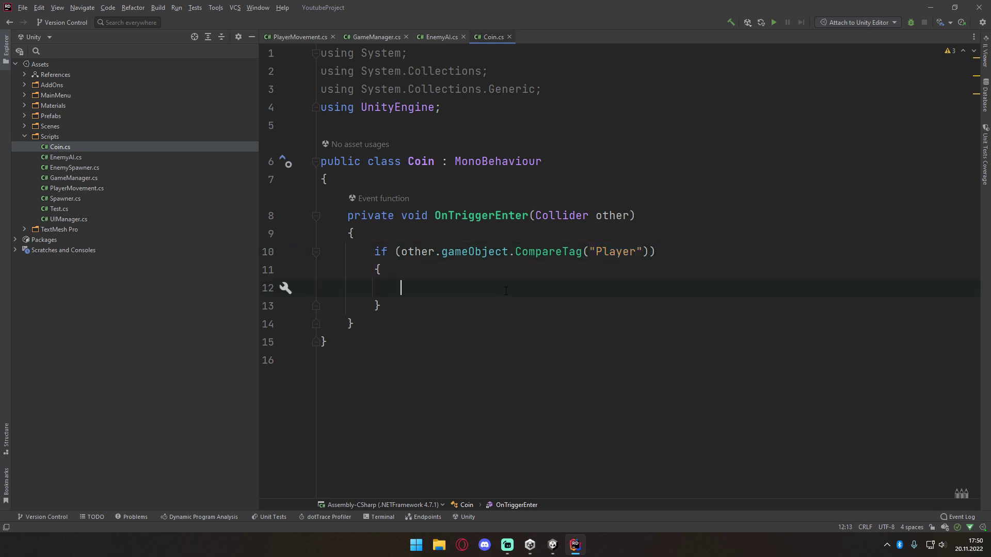
Inside the if, increment GameManager.Instance.coin and call Destroy(gameObject)
{"action": "type", "text": "Game"}
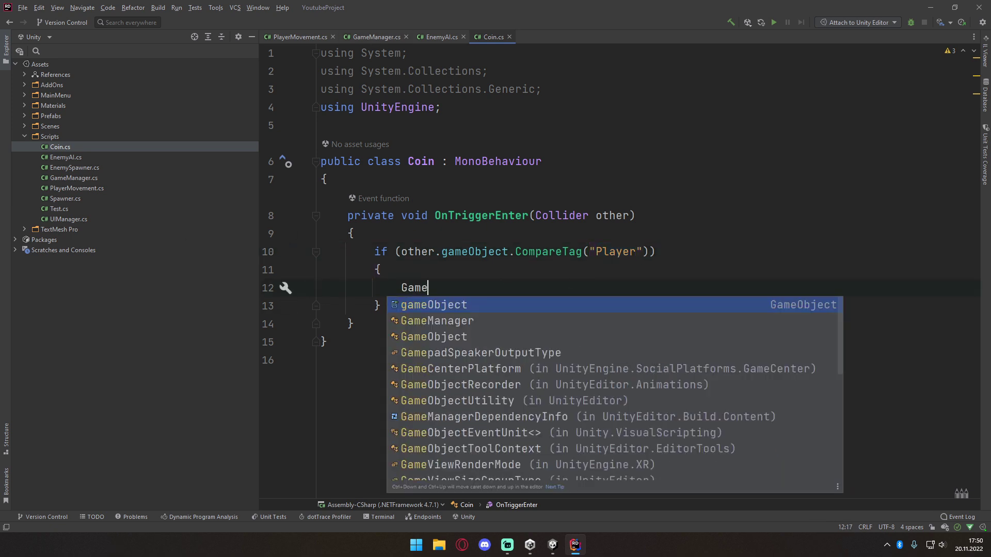
{"action": "key", "text": "Down"}
{"action": "key", "text": "Return"}
{"action": "type", "text": "."}
{"action": "key", "text": "Return"}
{"action": "type", "text": "."}
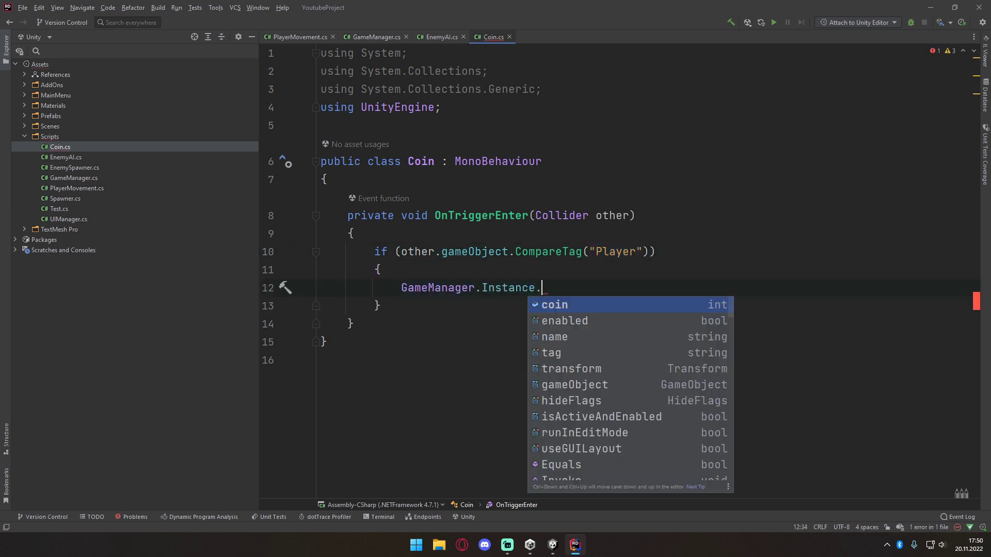
{"action": "key", "text": "Return"}
{"action": "type", "text": "++;"}
{"action": "key", "text": "Return"}
{"action": "type", "text": "De"}
{"action": "key", "text": "Return"}
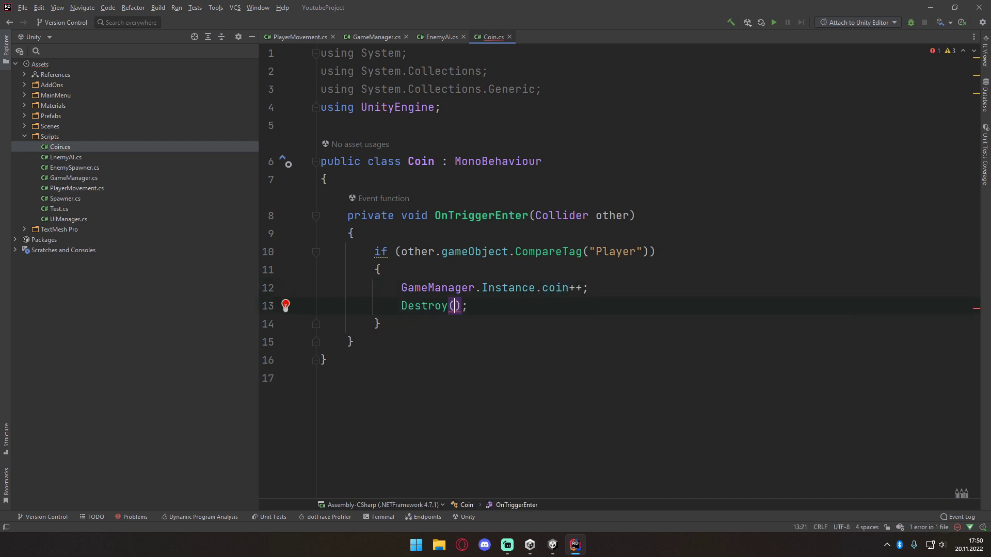
{"action": "type", "text": "ga"}
{"action": "key", "text": "Return"}
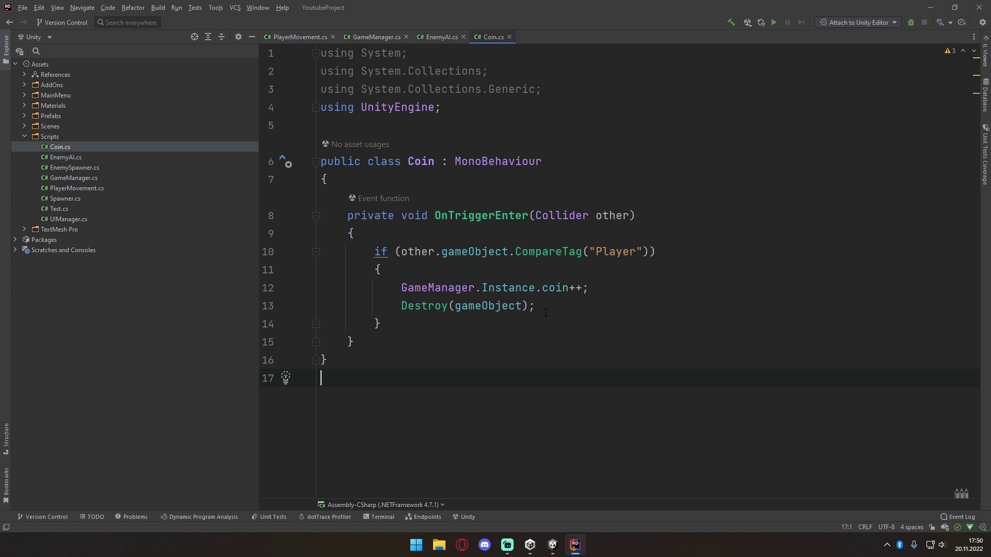
Delete the unused using lines at the top of Coin.cs
{"action": "left_click_drag", "start_coordinate": [509, 387], "coordinate": [305, 165]}
{"action": "left_click_drag", "start_coordinate": [542, 89], "coordinate": [258, 60]}
{"action": "key", "text": "Delete"}
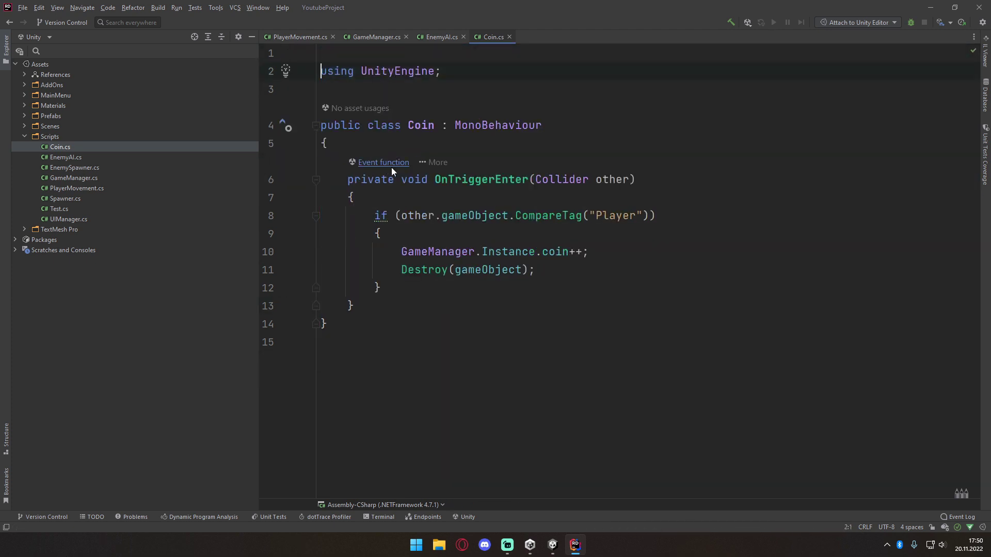
{"action": "key", "text": "BackSpace"}
{"action": "left_click", "coordinate": [463, 312]}
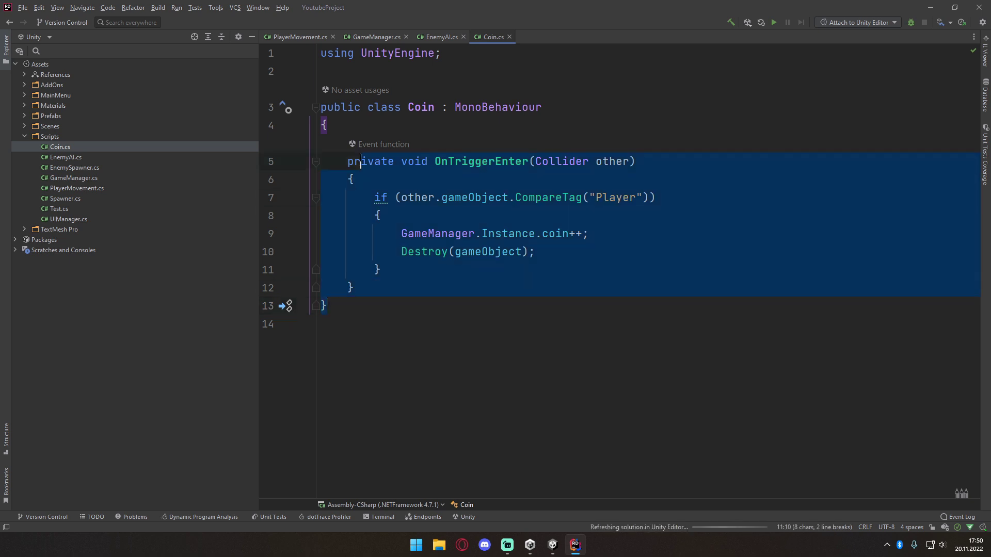
{"action": "left_click_drag", "start_coordinate": [442, 320], "coordinate": [330, 323]}
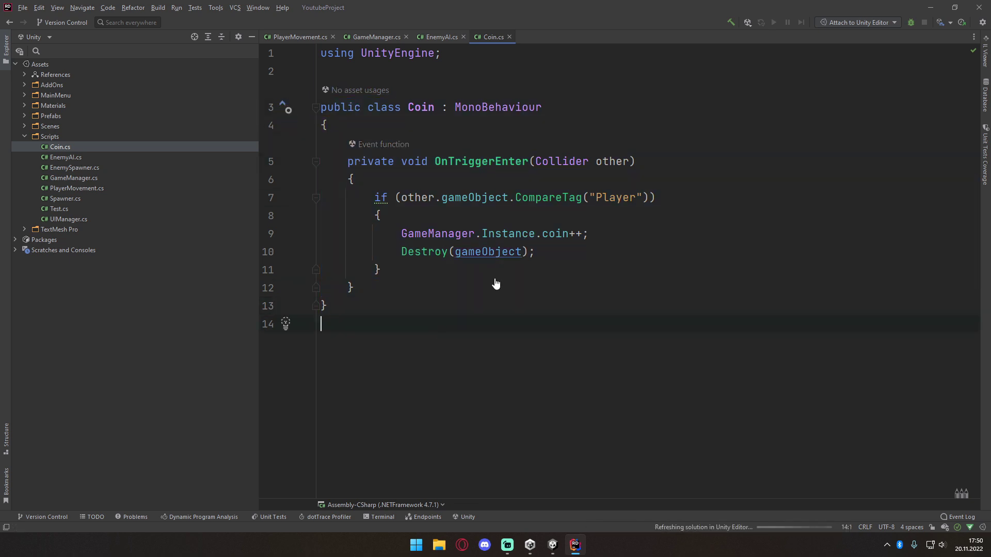
Play the level, drive the Player cube forward with W into the coin, then stop
{"action": "left_click", "coordinate": [931, 7]}
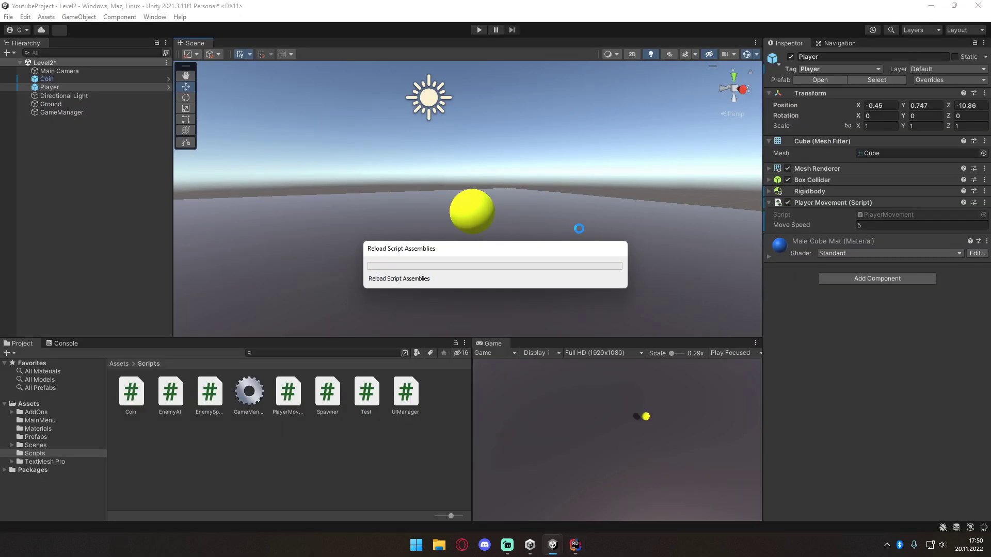
{"action": "mouse_move", "coordinate": [499, 199]}
{"action": "right_mouse_down"}
{"action": "mouse_move", "coordinate": [397, 195]}
{"action": "mouse_move", "coordinate": [608, 265]}
{"action": "right_mouse_up"}
{"action": "left_click", "coordinate": [398, 195]}
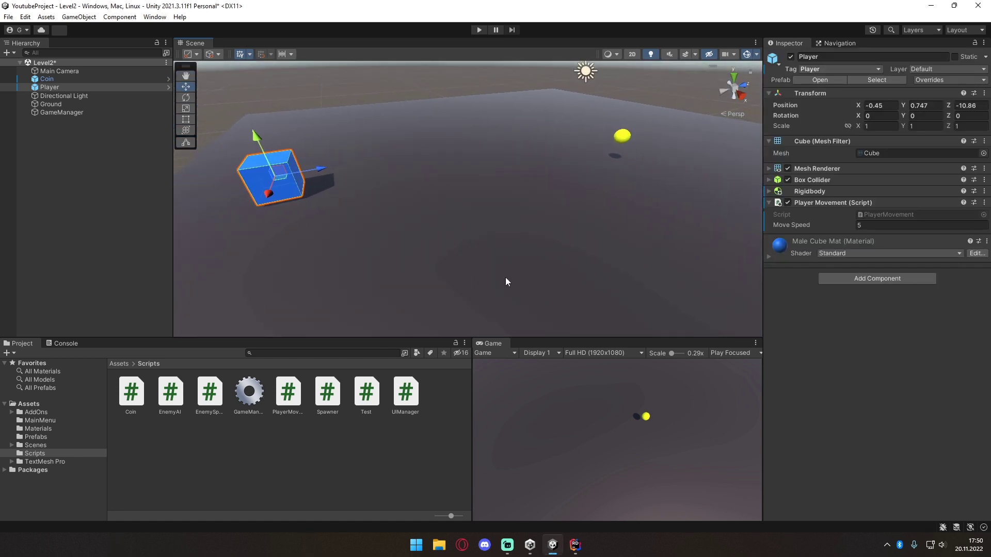
{"action": "left_click", "coordinate": [478, 29]}
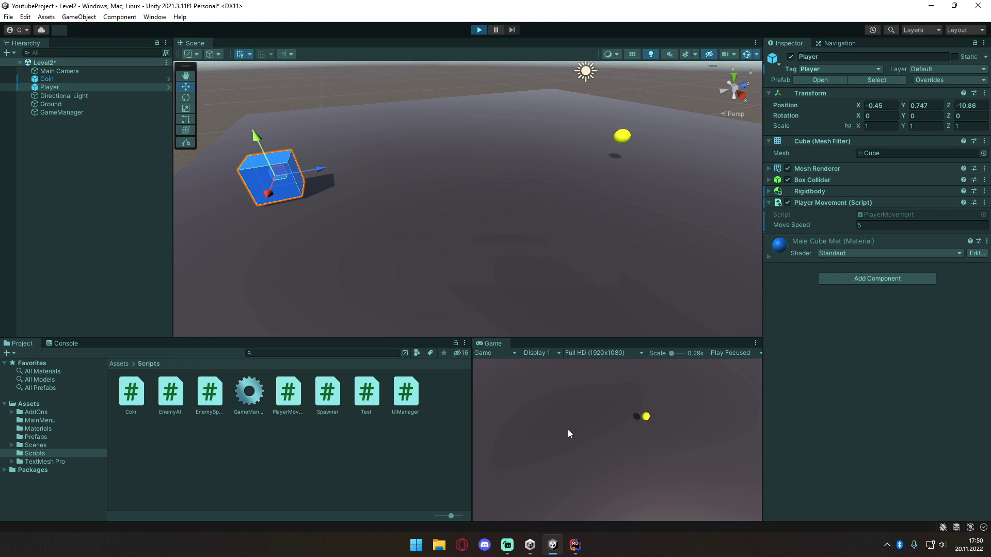
{"action": "key", "text": "w"}
{"action": "key", "text": "w"}
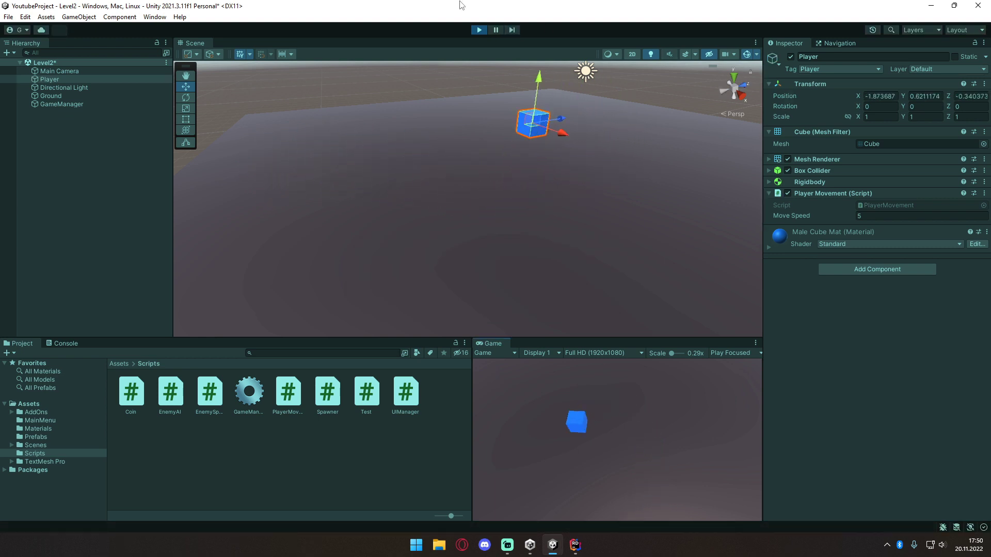
{"action": "key", "text": "ctrl+p"}
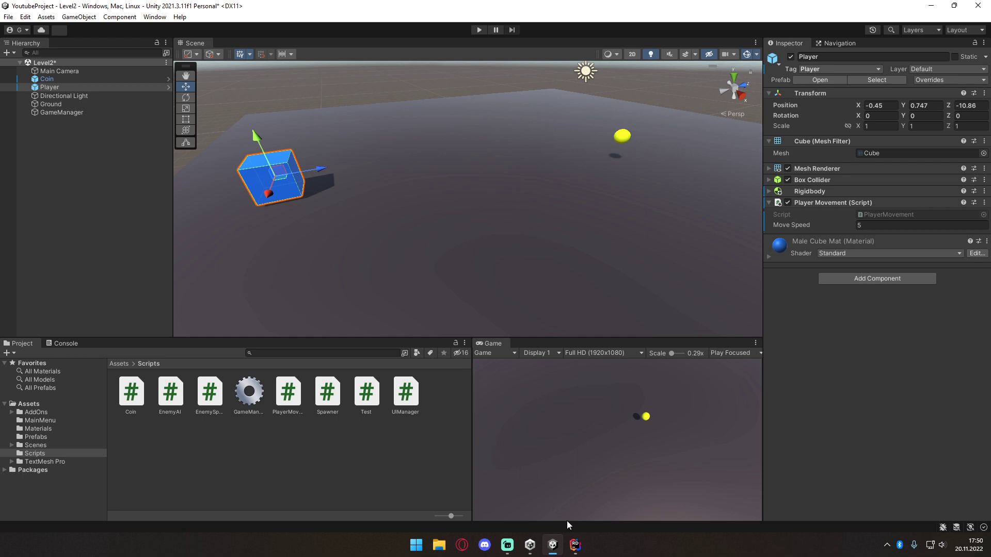
{"action": "left_click", "coordinate": [575, 545]}
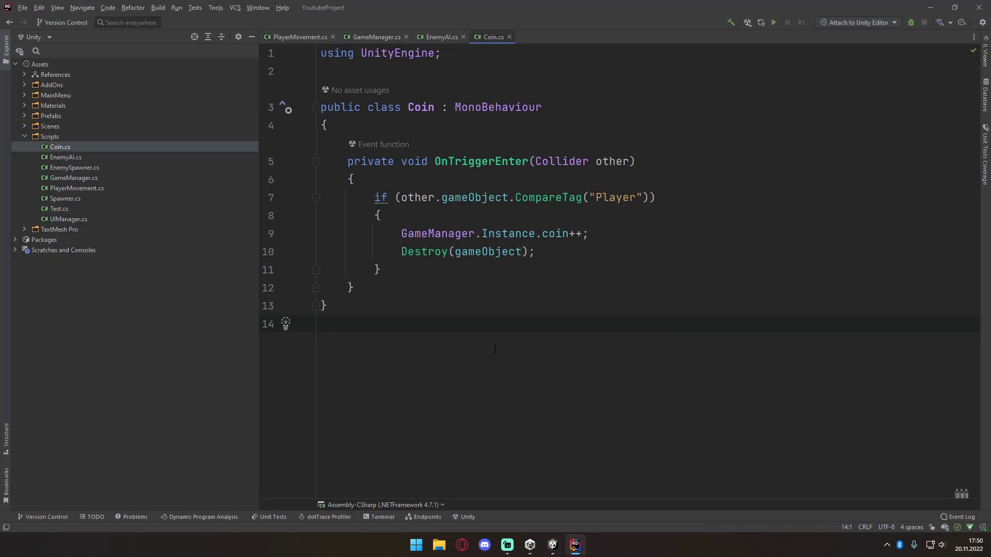
In GameManager.cs, add a public void CoinIncrease() method, renamed from CoinControl
{"action": "left_click", "coordinate": [367, 37]}
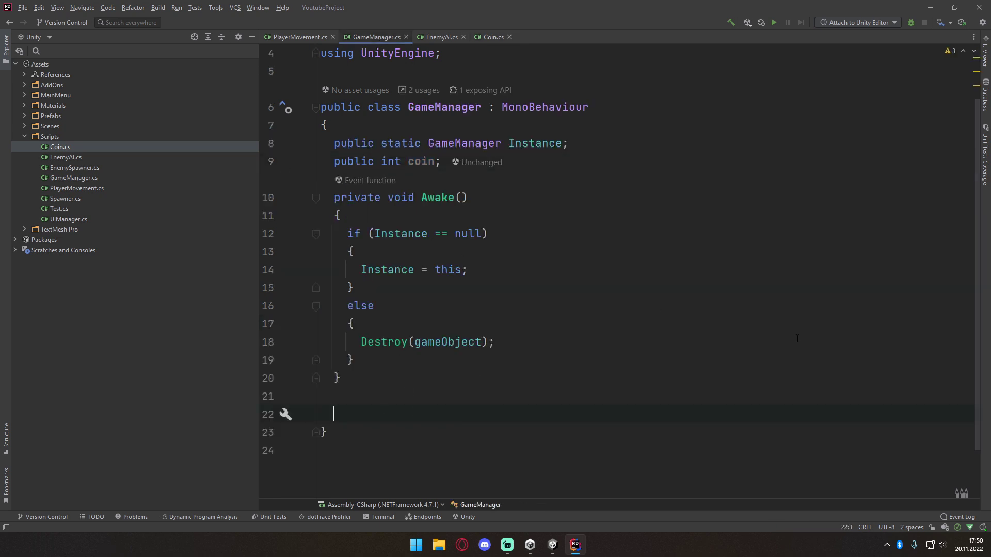
{"action": "type", "text": "public"}
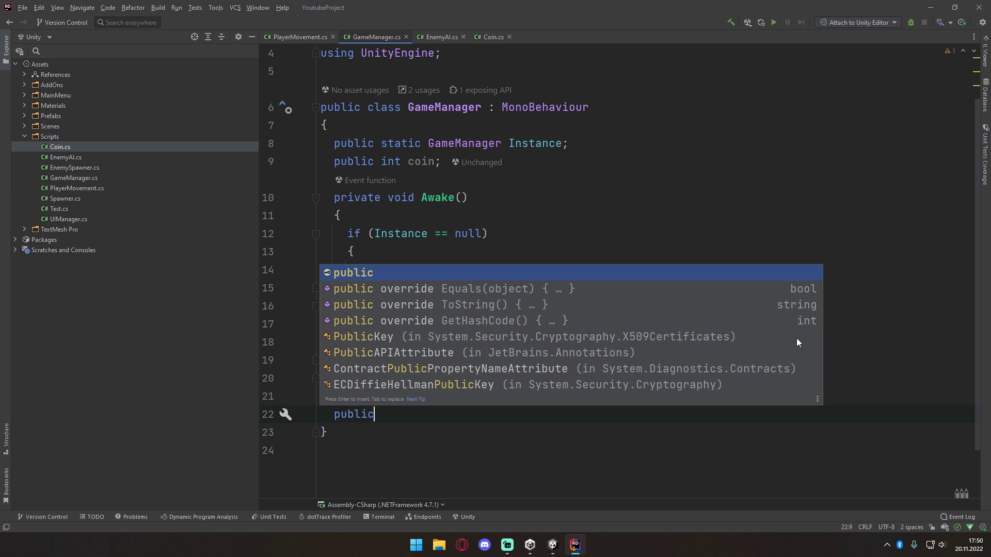
{"action": "type", "text": " void Coin"}
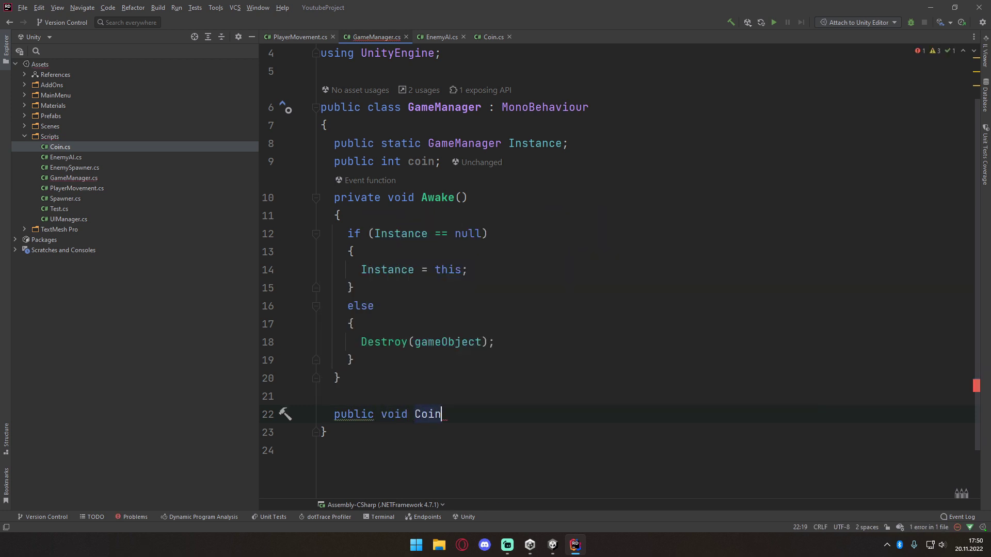
{"action": "type", "text": "Co"}
{"action": "key", "text": "BackSpace"}
{"action": "key", "text": "BackSpace"}
{"action": "type", "text": "Control()"}
{"action": "key", "text": "Return"}
{"action": "type", "text": "{"}
{"action": "key", "text": "Return"}
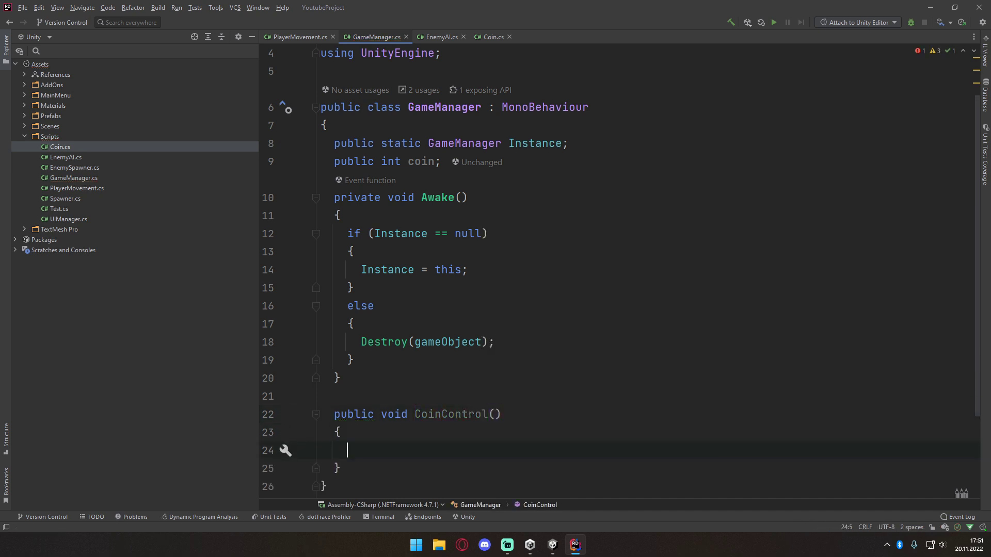
{"action": "double_click", "coordinate": [451, 414]}
{"action": "type", "text": "CoinIncrease"}
{"action": "key", "text": "Down"}
{"action": "key", "text": "Down"}
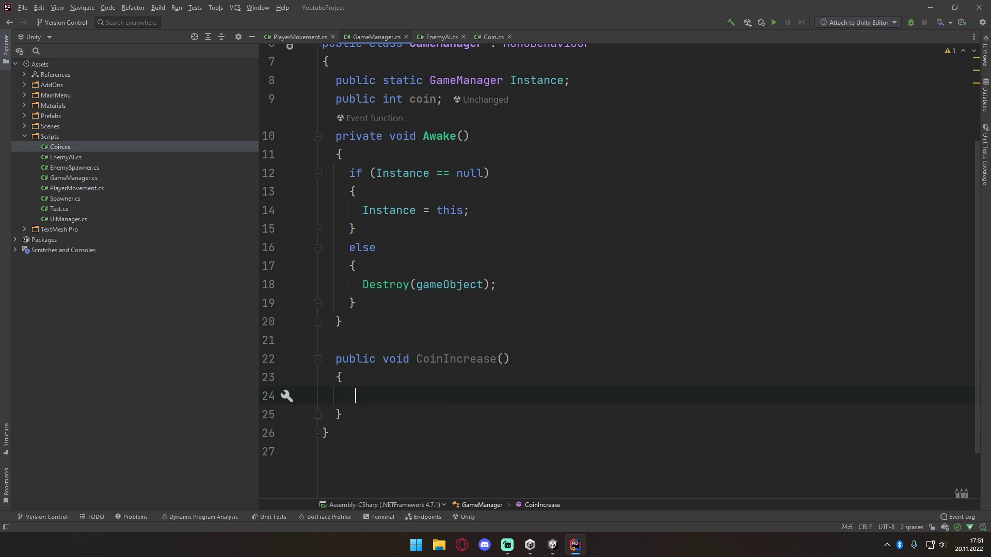
Make CoinIncrease run coin++ and print(coin)
{"action": "type", "text": "coin++;"}
{"action": "key", "text": "Return"}
{"action": "type", "text": "pr"}
{"action": "key", "text": "Return"}
{"action": "type", "text": "\""}
{"action": "key", "text": "BackSpace"}
{"action": "type", "text": "coi);"}
{"action": "key", "text": "Return"}
{"action": "key", "text": "End"}
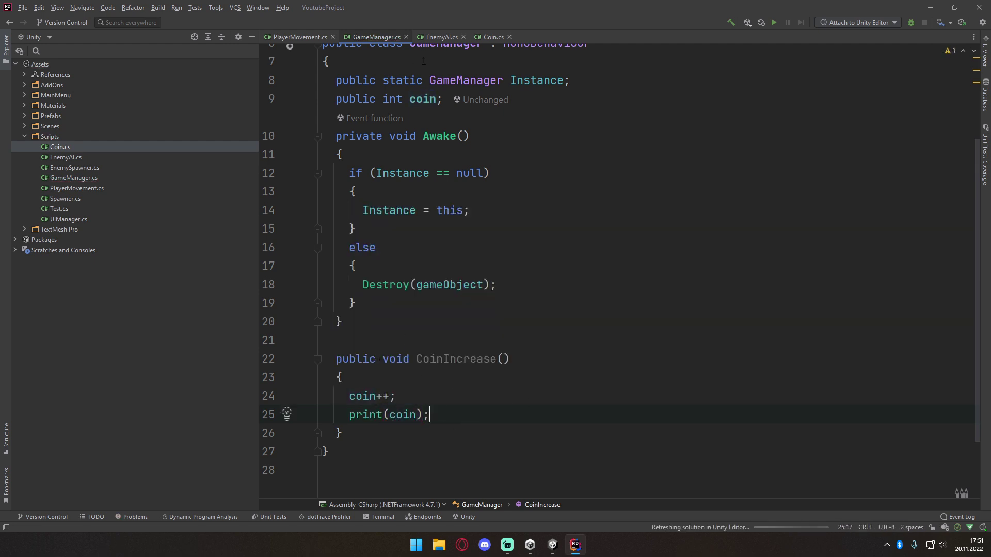
{"action": "left_click", "coordinate": [490, 37]}
{"action": "left_click_drag", "start_coordinate": [589, 233], "coordinate": [402, 233]}
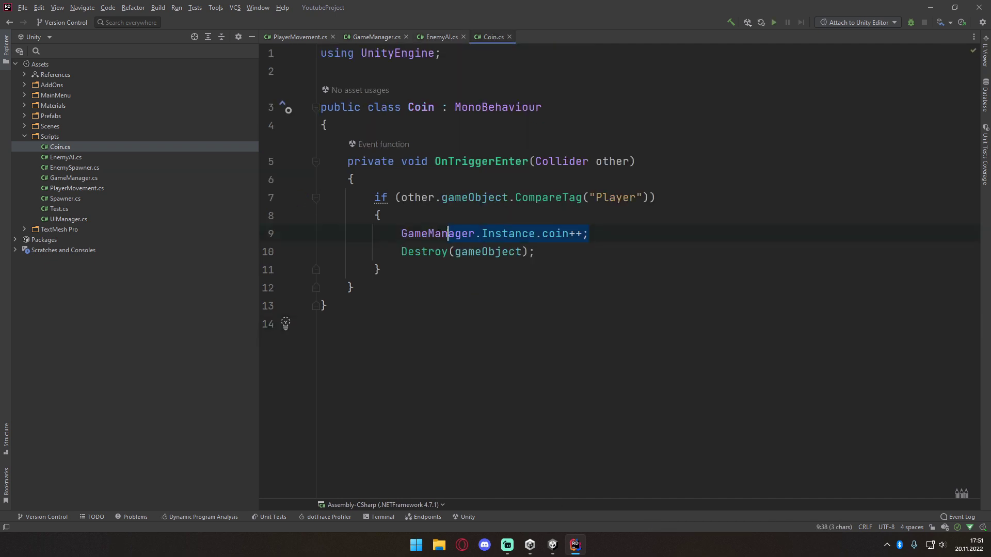
In Coin.cs, replace the increment with GameManager.Instance.CoinIncrease();
{"action": "type", "text": "Gam"}
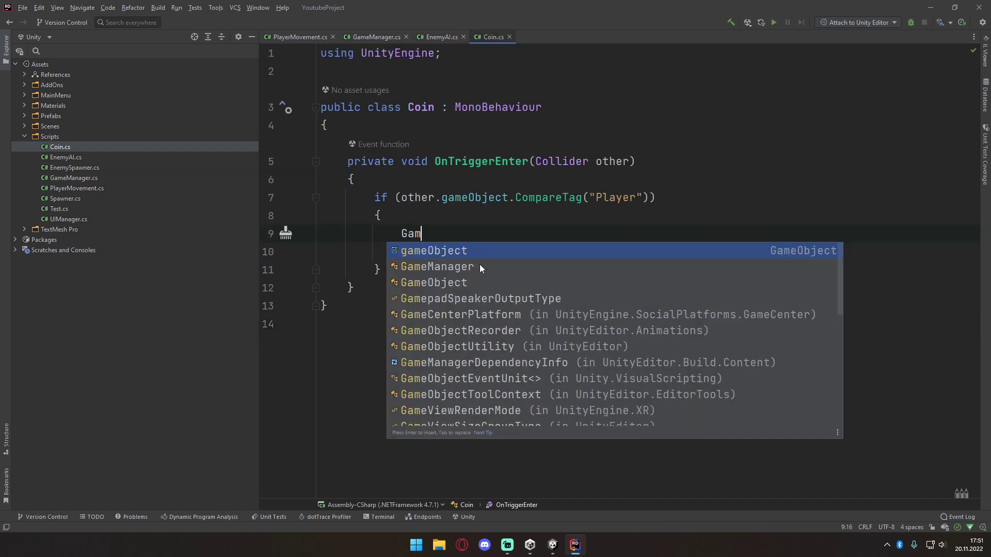
{"action": "left_click", "coordinate": [479, 265]}
{"action": "type", "text": "."}
{"action": "key", "text": "Return"}
{"action": "type", "text": "."}
{"action": "key", "text": "Down"}
{"action": "key", "text": "Down"}
{"action": "key", "text": "Down"}
{"action": "key", "text": "Down"}
{"action": "key", "text": "Return"}
{"action": "type", "text": ";"}
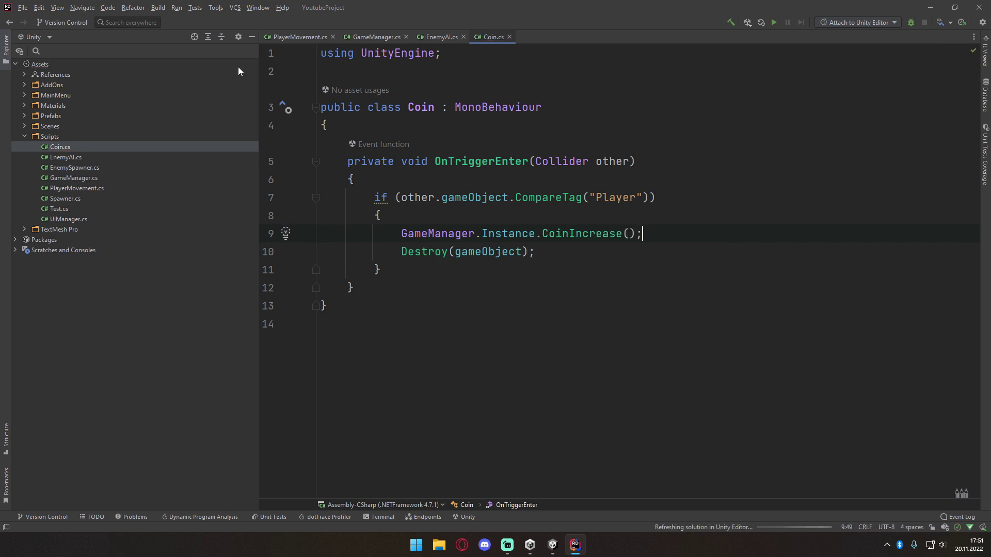
Give CoinIncrease an int coinValue parameter and change its body to coin += coinValue
{"action": "left_click", "coordinate": [365, 39]}
{"action": "left_click_drag", "start_coordinate": [376, 395], "coordinate": [349, 396]}
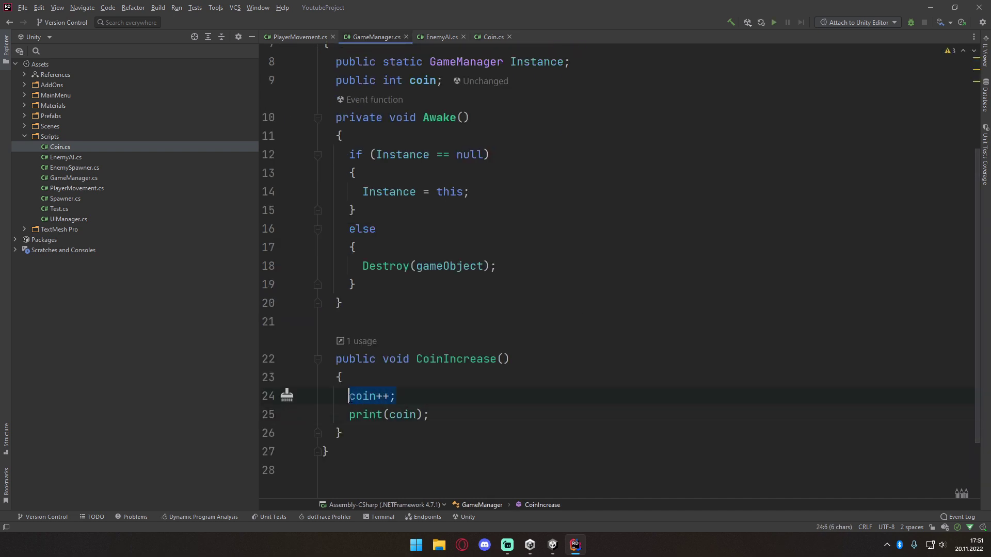
{"action": "left_click", "coordinate": [503, 358]}
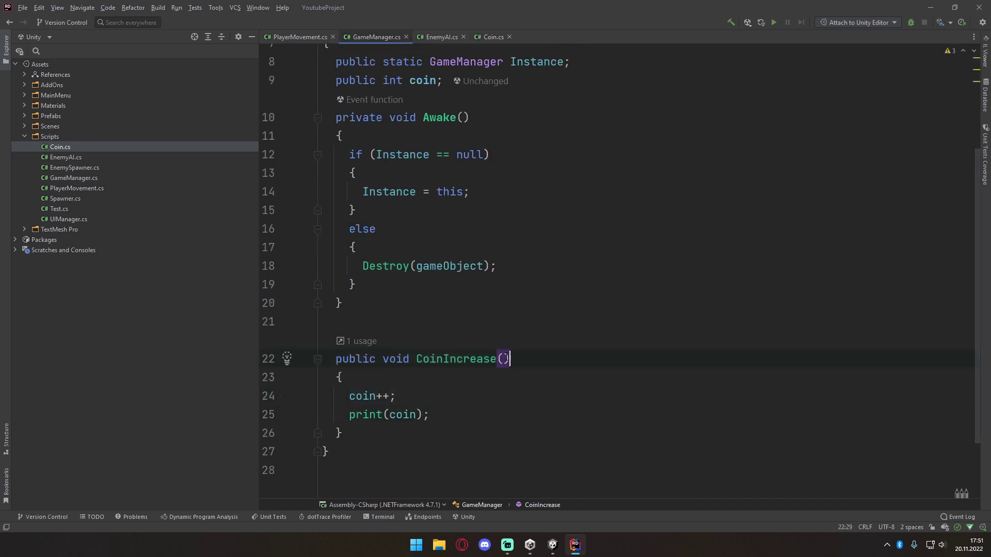
{"action": "type", "text": "int "}
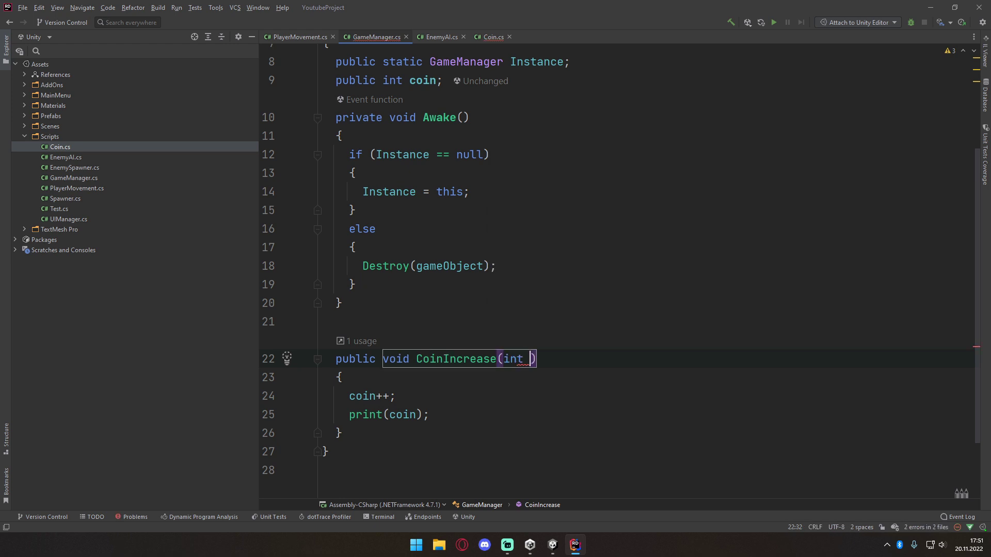
{"action": "type", "text": "coinValue"}
{"action": "left_click", "coordinate": [392, 394]}
{"action": "key", "text": "BackSpace"}
{"action": "key", "text": "BackSpace"}
{"action": "key", "text": "BackSpace"}
{"action": "type", "text": "+"}
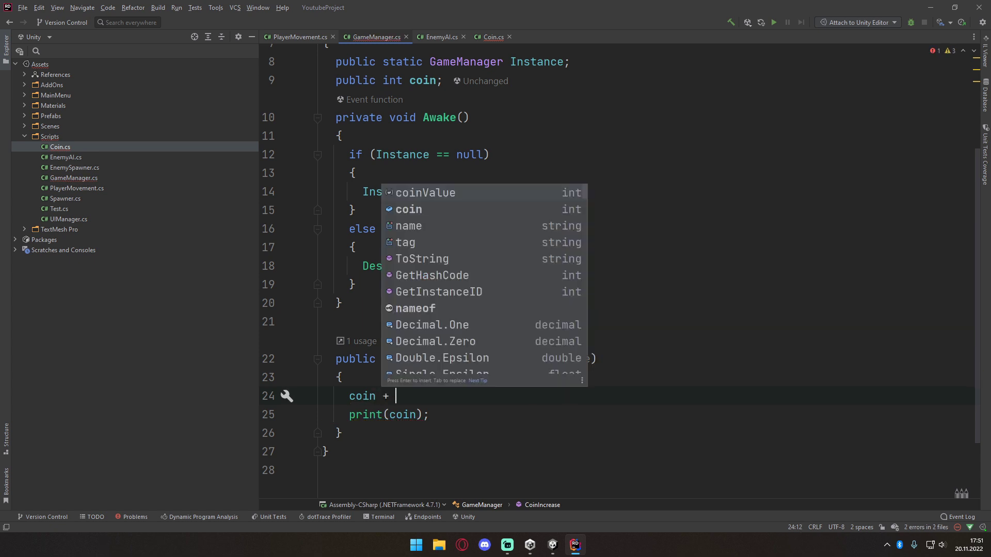
{"action": "key", "text": "BackSpace"}
{"action": "type", "text": "= co"}
{"action": "key", "text": "Return"}
{"action": "type", "text": ";"}
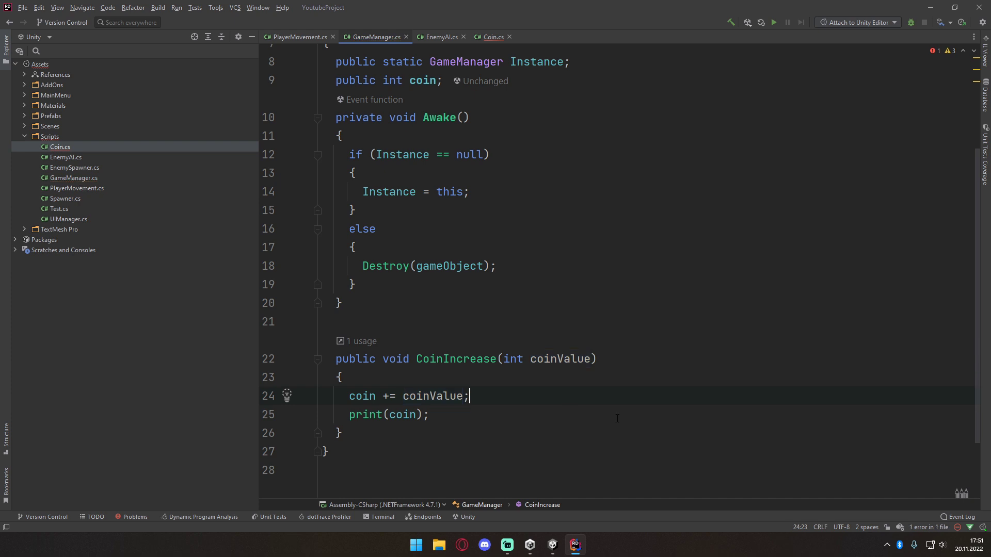
{"action": "left_click_drag", "start_coordinate": [502, 360], "coordinate": [590, 360]}
{"action": "left_click", "coordinate": [490, 37]}
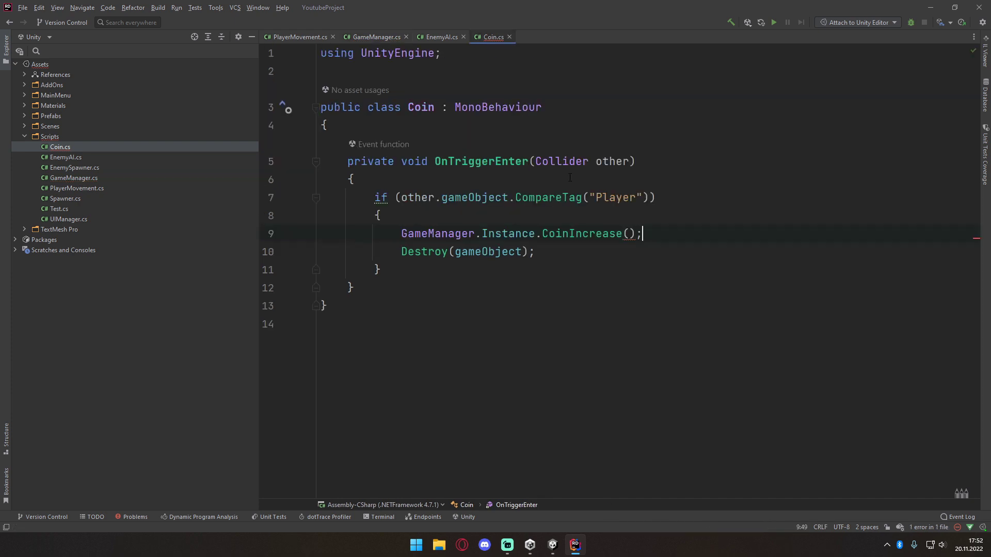
Add a public int coinValue field to the Coin class
{"action": "left_click", "coordinate": [628, 233]}
{"action": "type", "text": "4"}
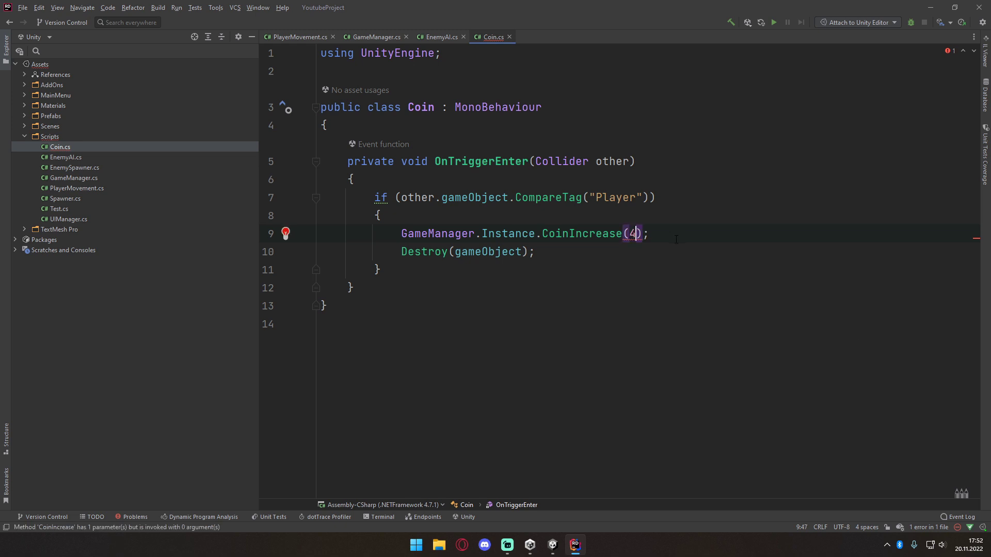
{"action": "key", "text": "Down"}
{"action": "key", "text": "Down"}
{"action": "key", "text": "Down"}
{"action": "key", "text": "Up"}
{"action": "key", "text": "Up"}
{"action": "key", "text": "Up"}
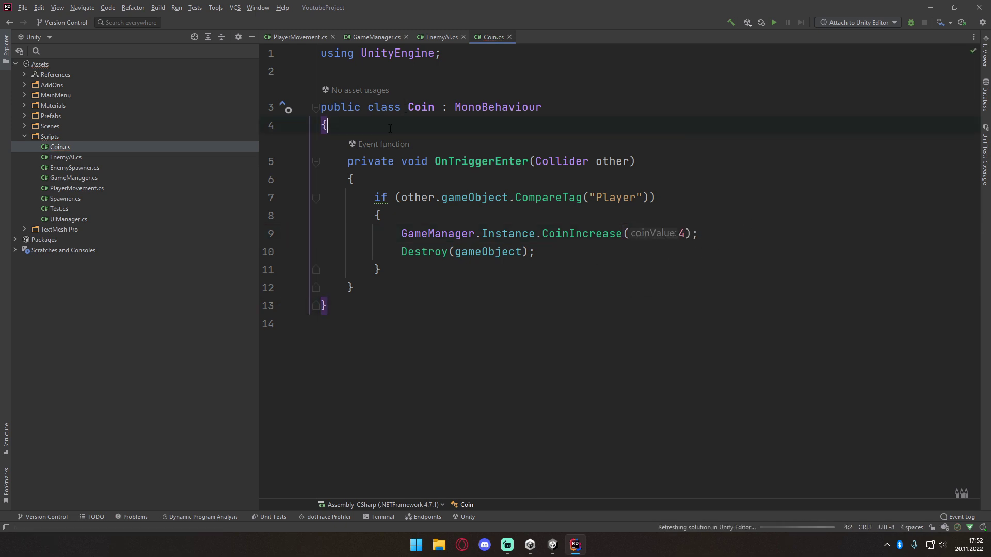
{"action": "key", "text": "Return"}
{"action": "type", "text": "public i"}
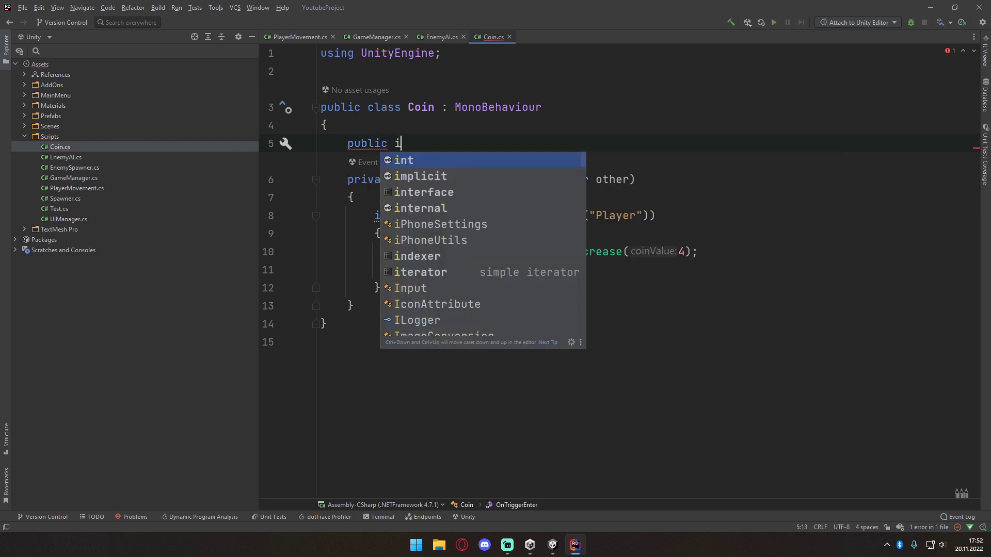
{"action": "type", "text": "nt coinValue"}
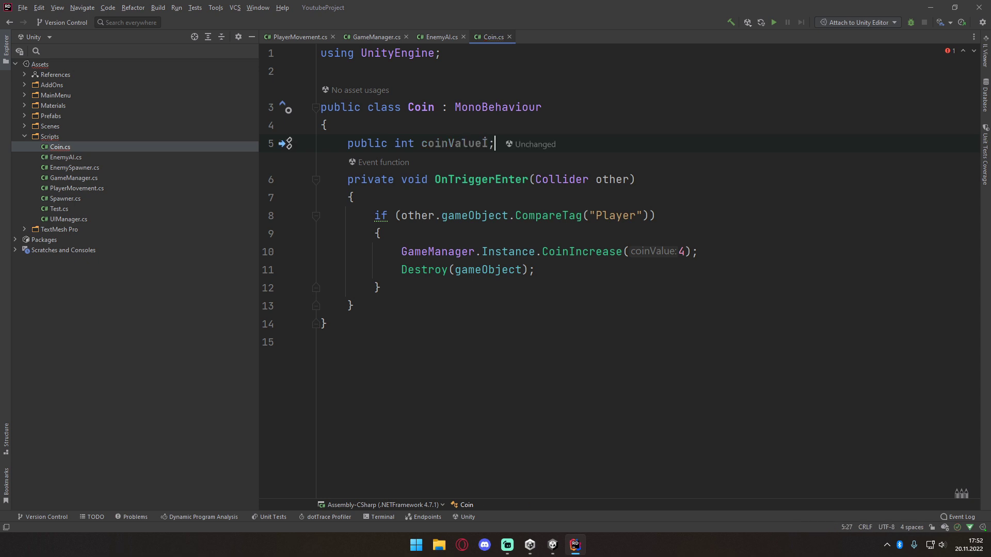
{"action": "type", "text": ";"}
Pass coinValue as the argument of the CoinIncrease call
{"action": "double_click", "coordinate": [681, 252]}
{"action": "type", "text": "co"}
{"action": "key", "text": "Return"}
{"action": "left_click", "coordinate": [637, 370]}
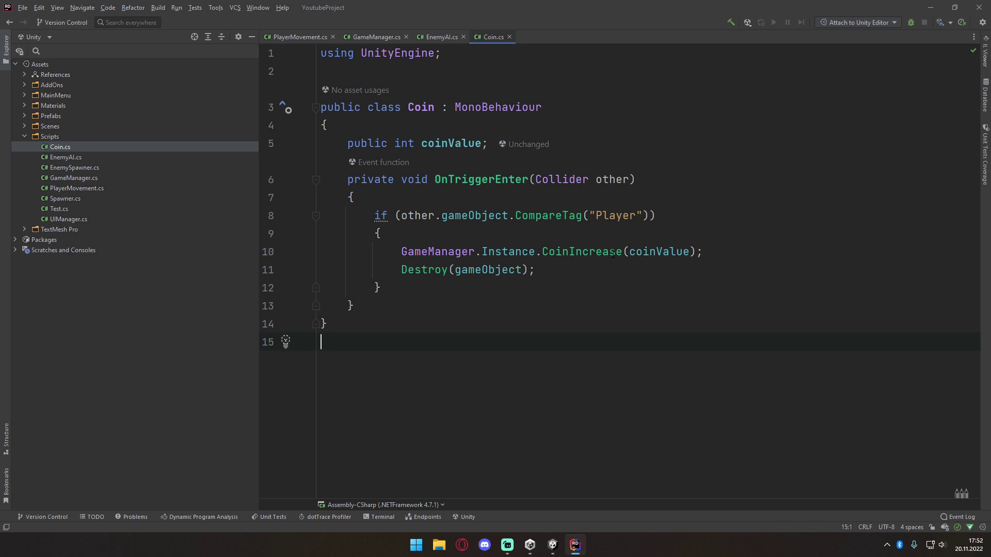
{"action": "key", "text": "Left"}
{"action": "left_click", "coordinate": [480, 144]}
Back in Unity, set the selected coin's Coin Value to 3
{"action": "key", "text": "ctrl+End"}
{"action": "left_click", "coordinate": [929, 8]}
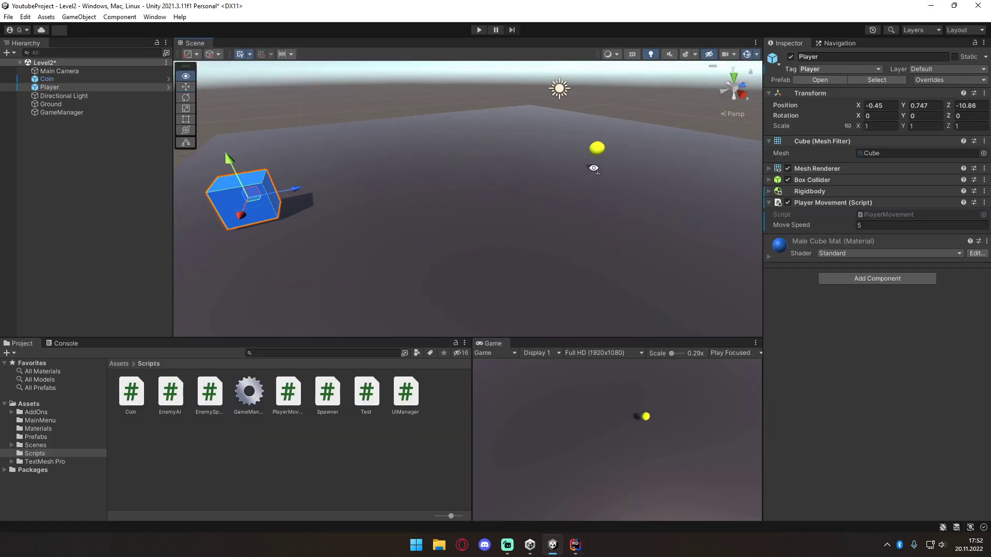
{"action": "left_click", "coordinate": [592, 148]}
{"action": "type", "text": "f"}
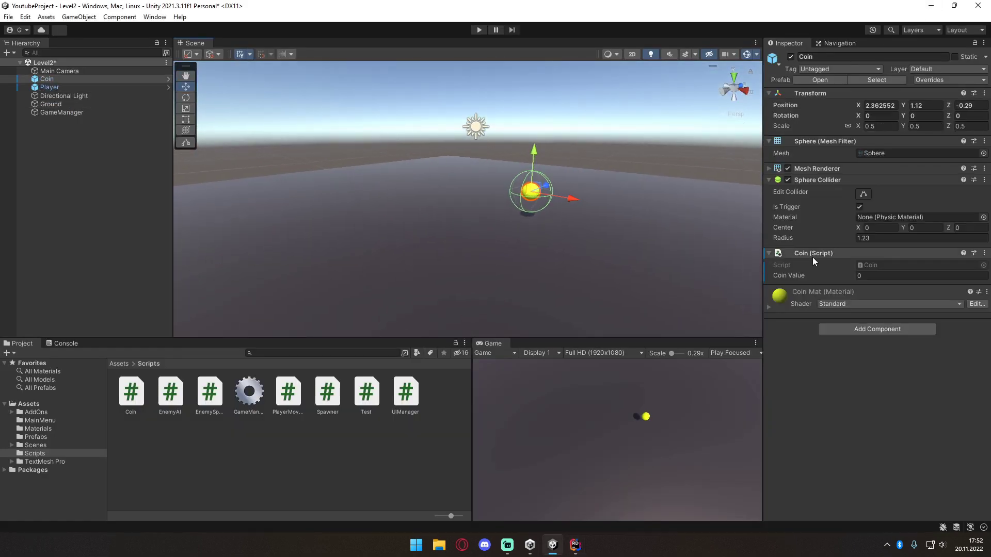
{"action": "type", "text": "3"}
{"action": "scroll", "coordinate": [404, 200], "scroll_direction": "down", "scroll_amount": 3}
Duplicate the coin twice along X, giving the copies values 6 and 1
{"action": "key", "text": "ctrl+d"}
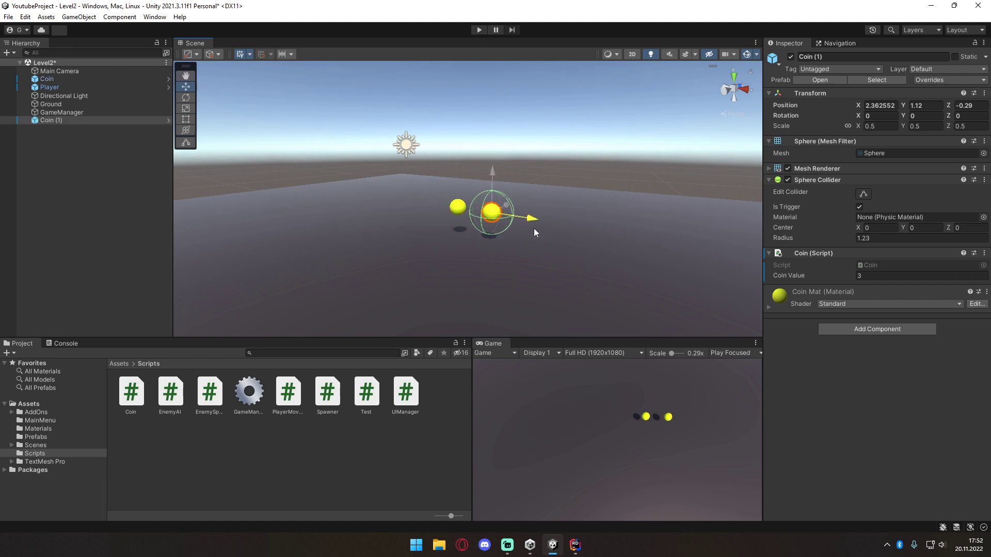
{"action": "type", "text": "6"}
{"action": "right_click_drag", "start_coordinate": [519, 227], "coordinate": [553, 218]}
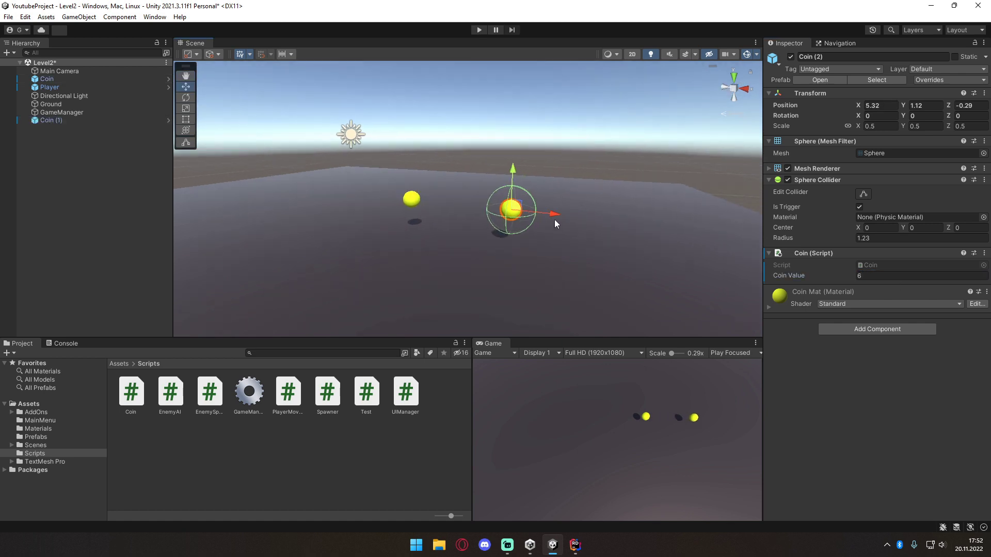
{"action": "key", "text": "ctrl+d"}
{"action": "left_click_drag", "start_coordinate": [553, 218], "coordinate": [719, 231]}
{"action": "left_click", "coordinate": [924, 276]}
{"action": "type", "text": "1"}
Open the Mesh picker for the third coin
{"action": "mouse_move", "coordinate": [503, 274]}
{"action": "right_mouse_down"}
{"action": "mouse_move", "coordinate": [395, 245]}
{"action": "mouse_move", "coordinate": [439, 225]}
{"action": "right_mouse_up"}
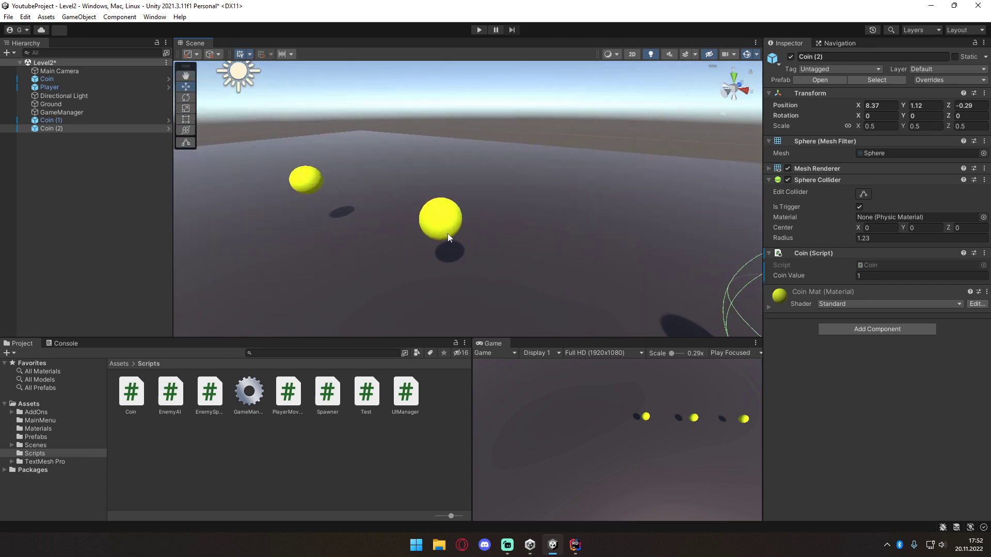
{"action": "right_click_drag", "start_coordinate": [504, 239], "coordinate": [484, 272]}
{"action": "left_click", "coordinate": [768, 168]}
{"action": "left_click", "coordinate": [983, 153]}
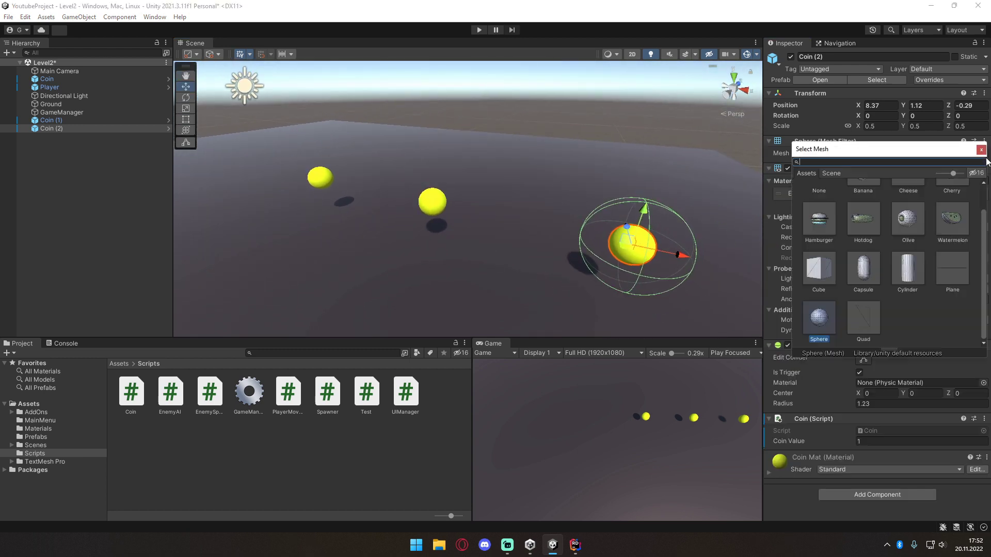
Give the third coin, Coin (2), a Cylinder mesh
{"action": "left_click", "coordinate": [901, 258]}
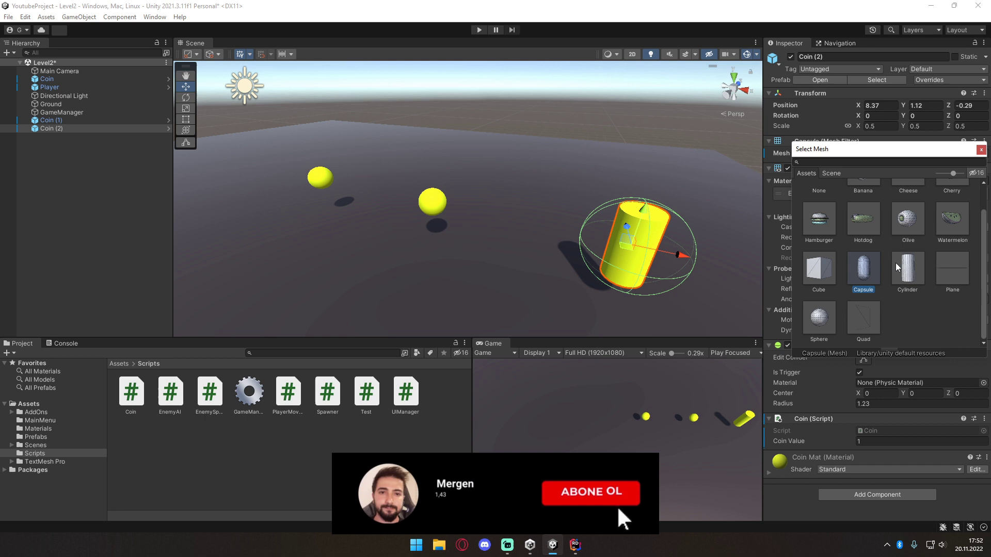
{"action": "right_click_drag", "start_coordinate": [575, 181], "coordinate": [572, 161]}
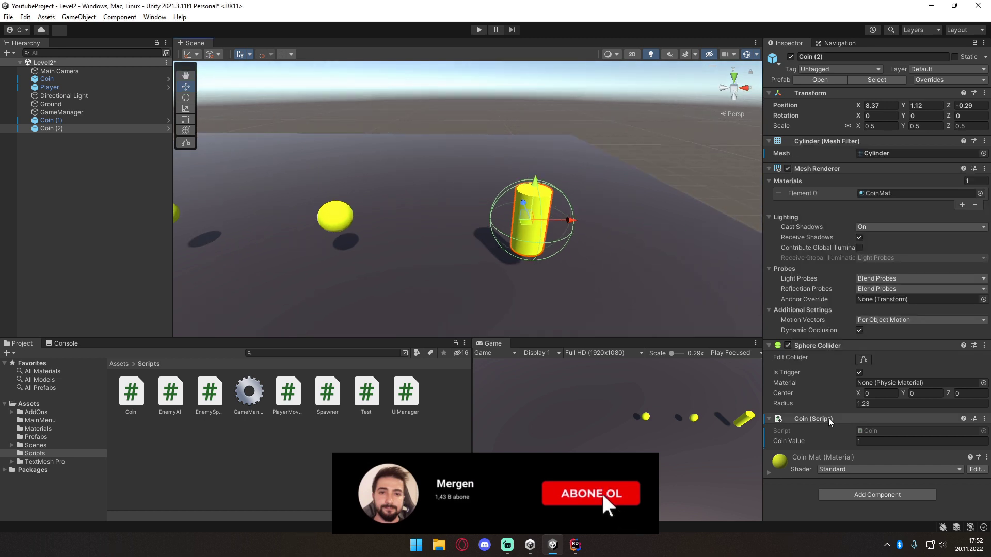
{"action": "type", "text": "00"}
{"action": "mouse_move", "coordinate": [221, 272]}
{"action": "right_mouse_down"}
{"action": "mouse_move", "coordinate": [285, 242]}
{"action": "mouse_move", "coordinate": [269, 243]}
{"action": "right_mouse_up"}
Give Coin (1) the Banana mesh, scale it up to about 0.9, and start Play mode
{"action": "left_click", "coordinate": [337, 204]}
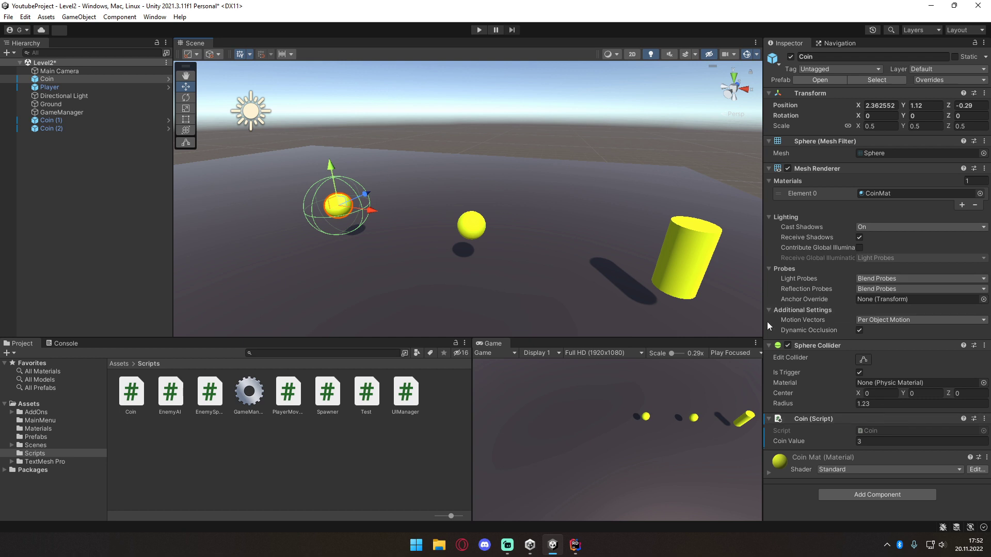
{"action": "left_click", "coordinate": [469, 223]}
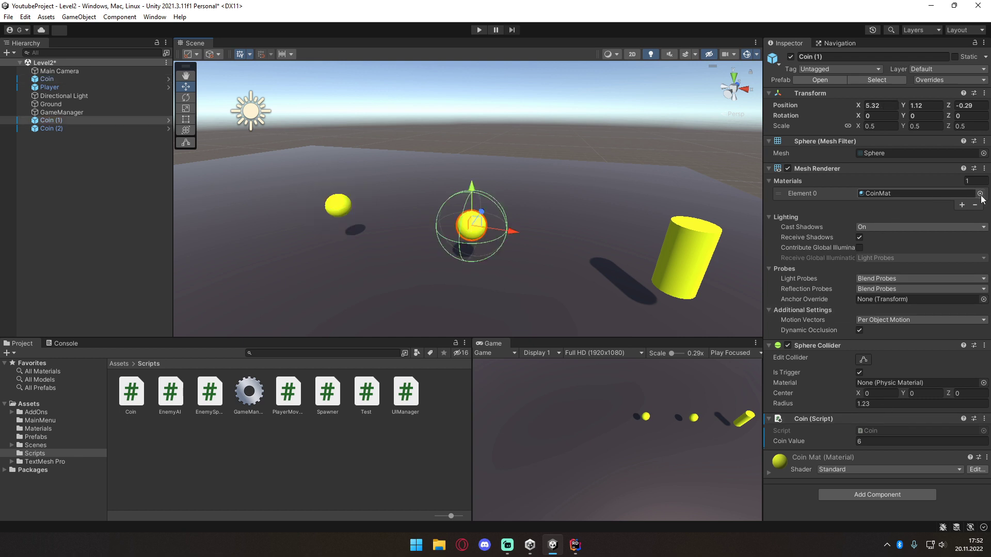
{"action": "left_click", "coordinate": [983, 153]}
{"action": "scroll", "coordinate": [891, 285], "scroll_direction": "up", "scroll_amount": 1}
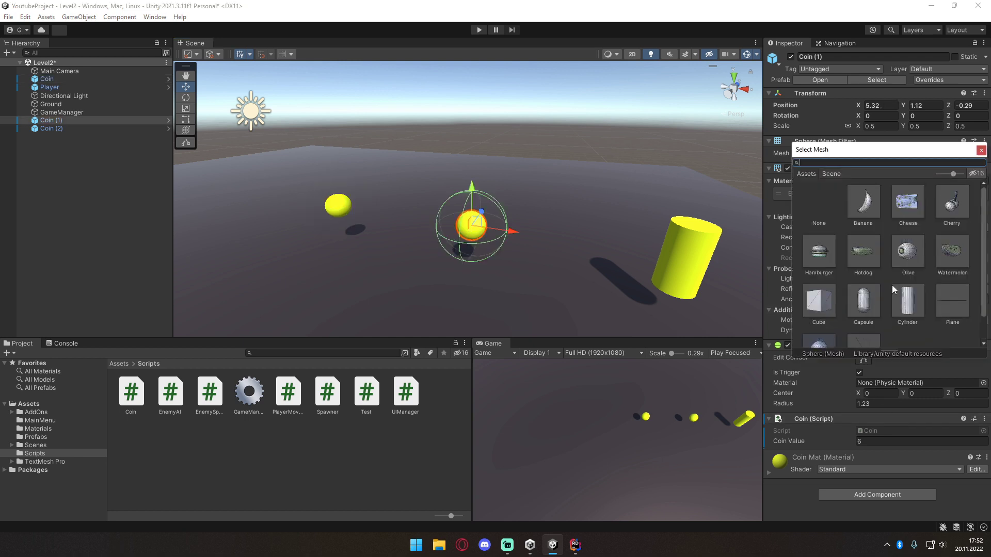
{"action": "double_click", "coordinate": [872, 217]}
{"action": "scroll", "coordinate": [416, 227], "scroll_direction": "up", "scroll_amount": 3}
{"action": "key", "text": "r"}
{"action": "left_click_drag", "start_coordinate": [469, 247], "coordinate": [507, 246]}
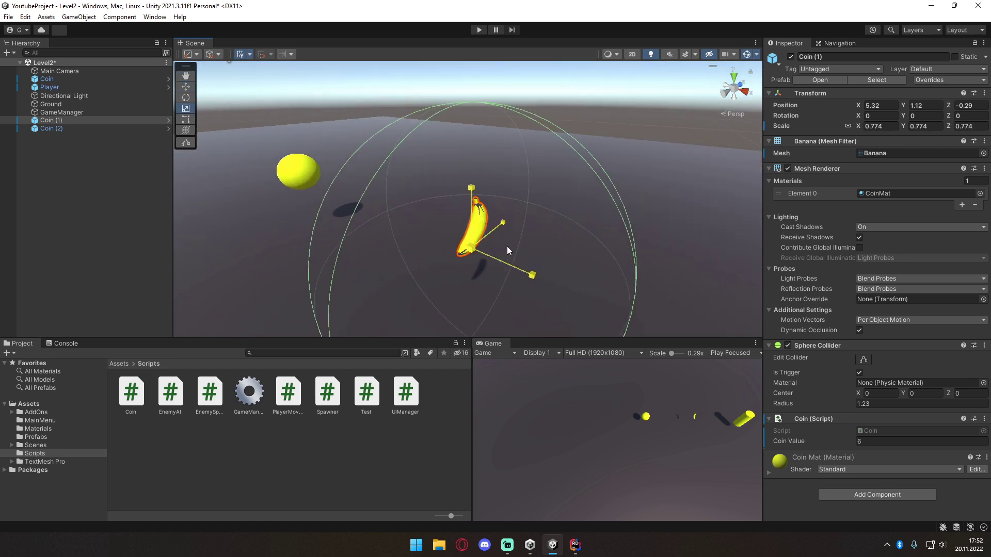
{"action": "scroll", "coordinate": [490, 232], "scroll_direction": "down", "scroll_amount": 5}
{"action": "key", "text": "w"}
{"action": "scroll", "coordinate": [502, 262], "scroll_direction": "down", "scroll_amount": 1}
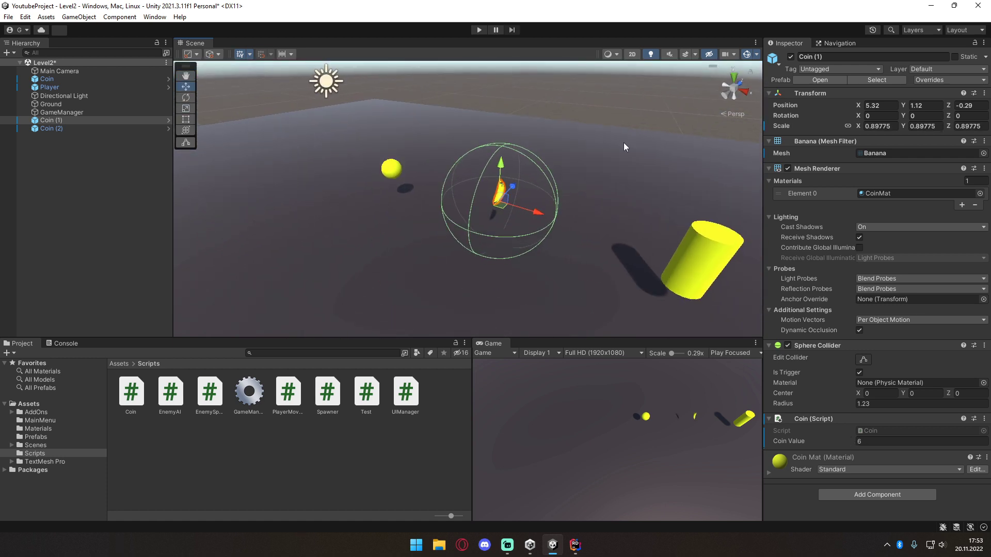
{"action": "left_click", "coordinate": [479, 29]}
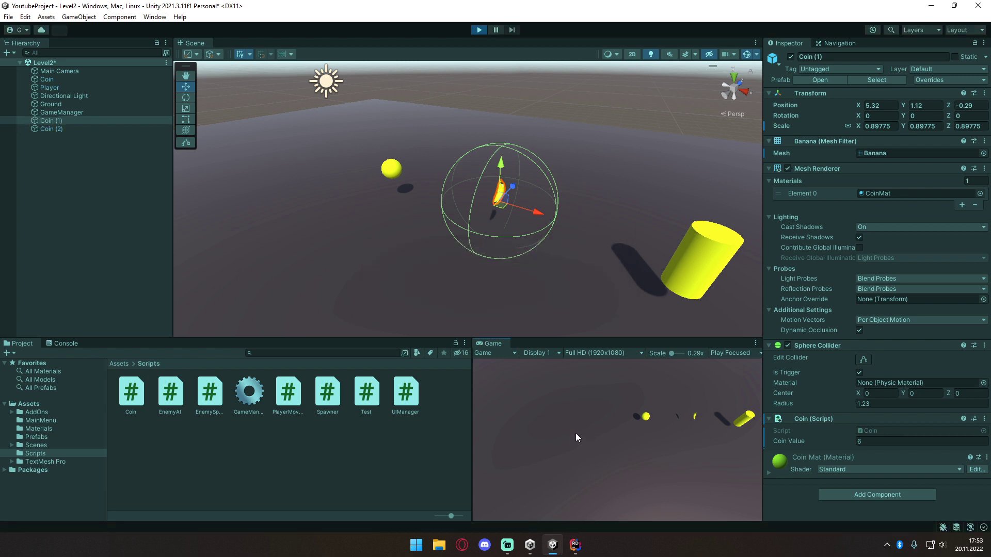
With the Console shown, drive the cube through all three coins (totals 3, 9, 109) and stop Play
{"action": "left_click", "coordinate": [61, 342]}
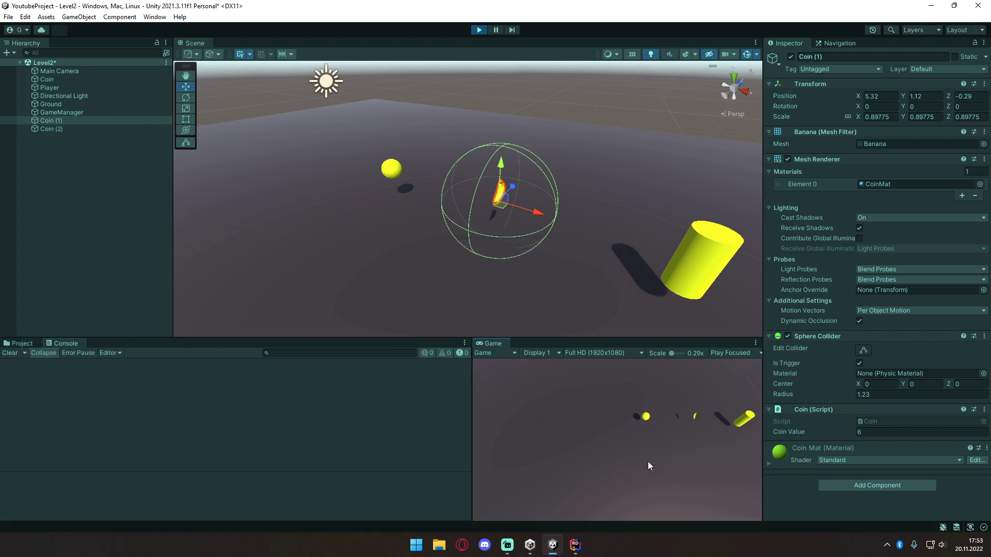
{"action": "key", "text": "w"}
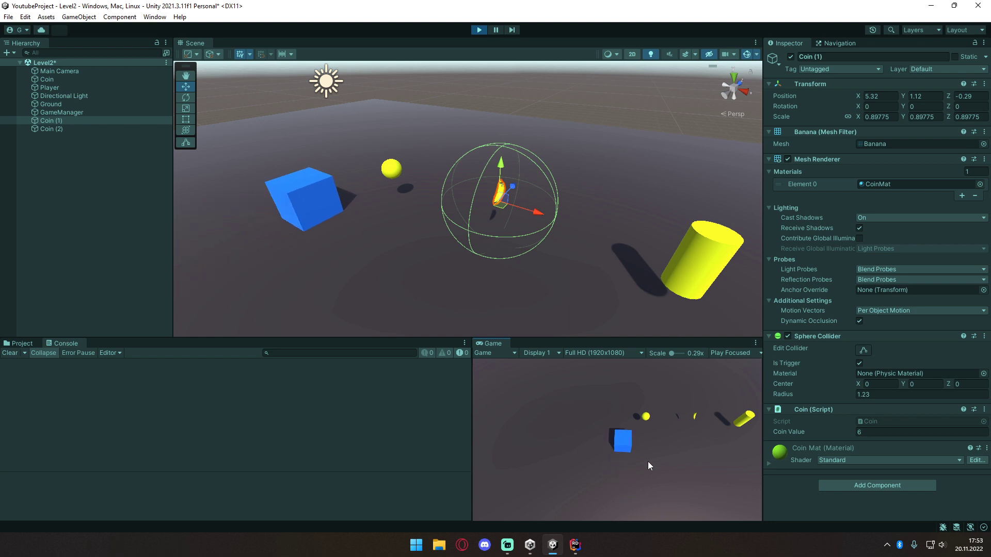
{"action": "key", "text": "w"}
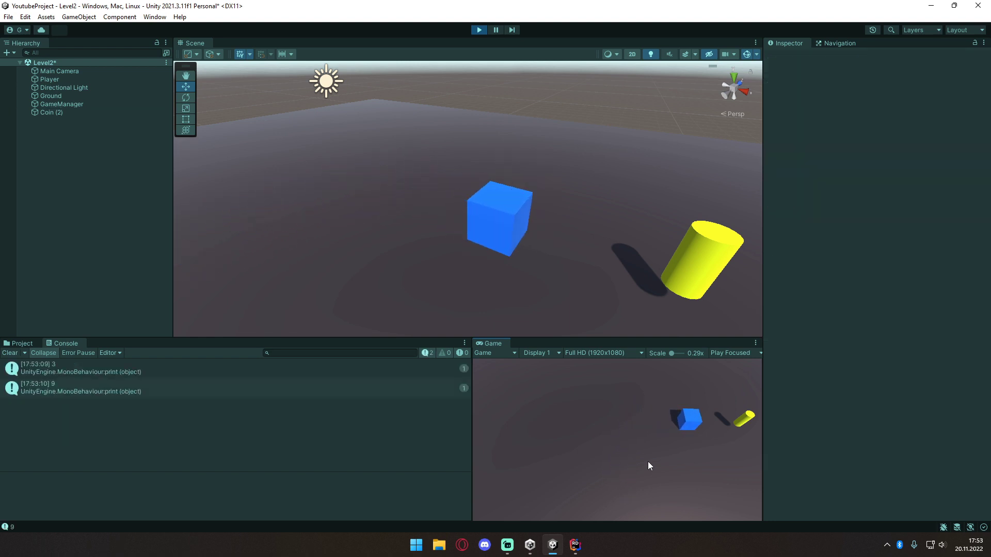
{"action": "key", "text": "d"}
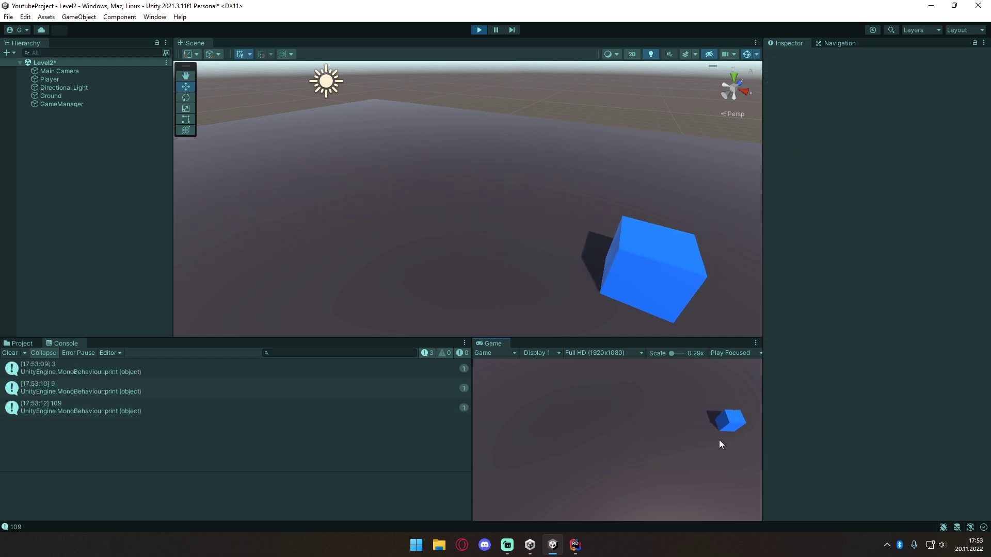
{"action": "key", "text": "a"}
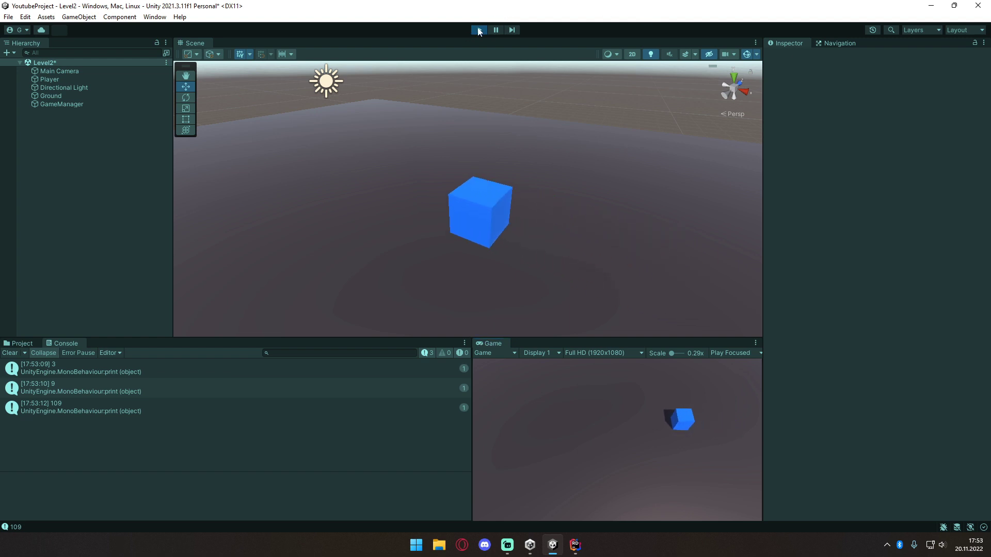
{"action": "left_click", "coordinate": [479, 29]}
{"action": "right_click_drag", "start_coordinate": [554, 190], "coordinate": [486, 197]}
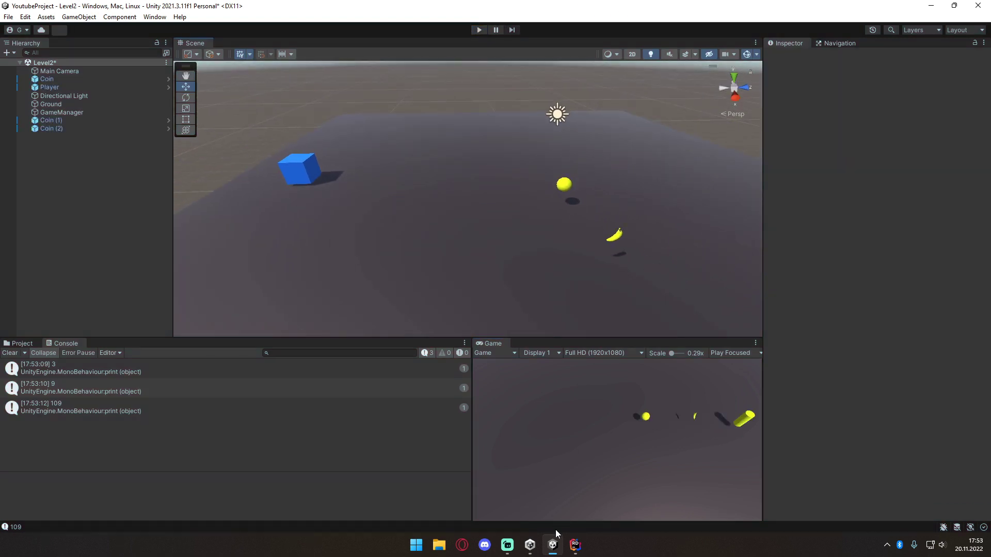
{"action": "left_click", "coordinate": [552, 545]}
Bring Rider to the front and switch to the GameManager.cs tab
{"action": "left_click", "coordinate": [553, 545]}
{"action": "left_click", "coordinate": [575, 545]}
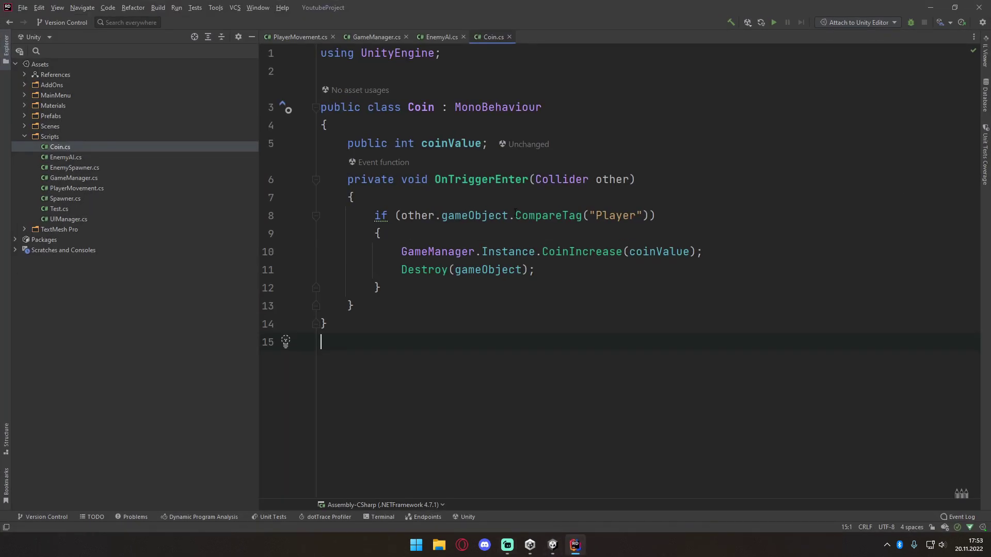
{"action": "left_click", "coordinate": [373, 34]}
Review the Instance singleton and the CoinIncrease(int coinValue) method in GameManager.cs
{"action": "left_click", "coordinate": [531, 119]}
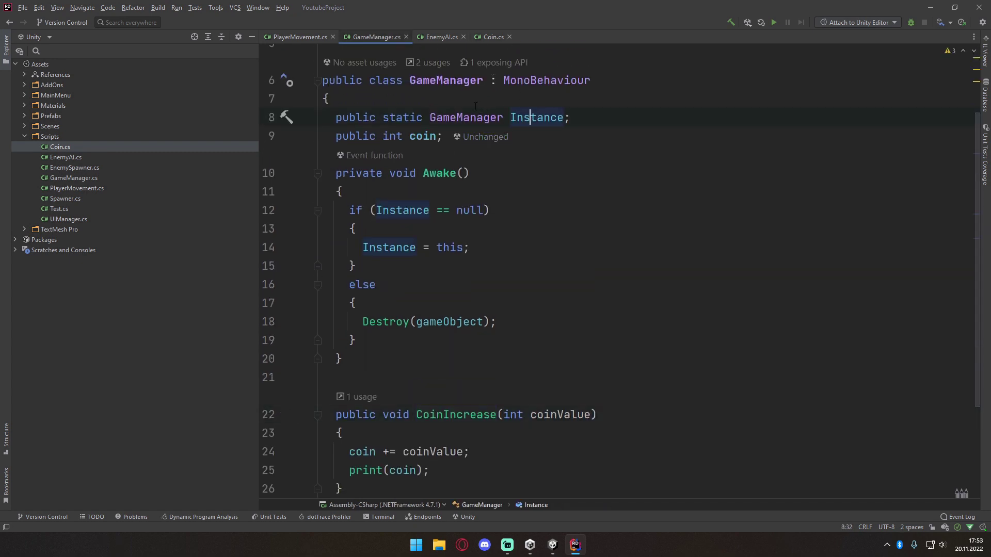
{"action": "scroll", "coordinate": [476, 106], "scroll_direction": "down", "scroll_amount": 3}
{"action": "left_click", "coordinate": [477, 378]}
{"action": "key", "text": "shift+Up"}
{"action": "key", "text": "shift+Up"}
{"action": "key", "text": "shift+Up"}
{"action": "left_click", "coordinate": [397, 395]}
{"action": "scroll", "coordinate": [421, 290], "scroll_direction": "up", "scroll_amount": 3}
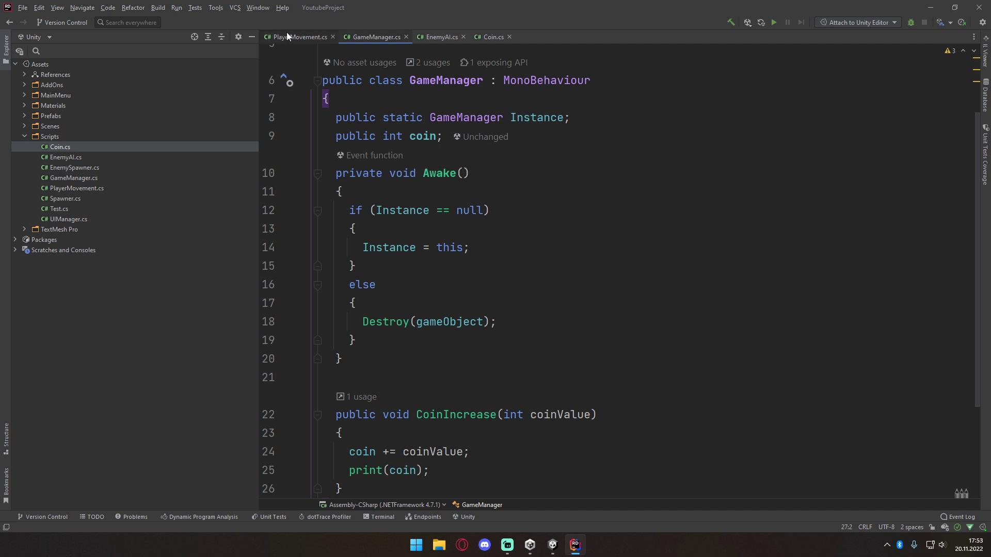
{"action": "mouse_move", "coordinate": [430, 135]}
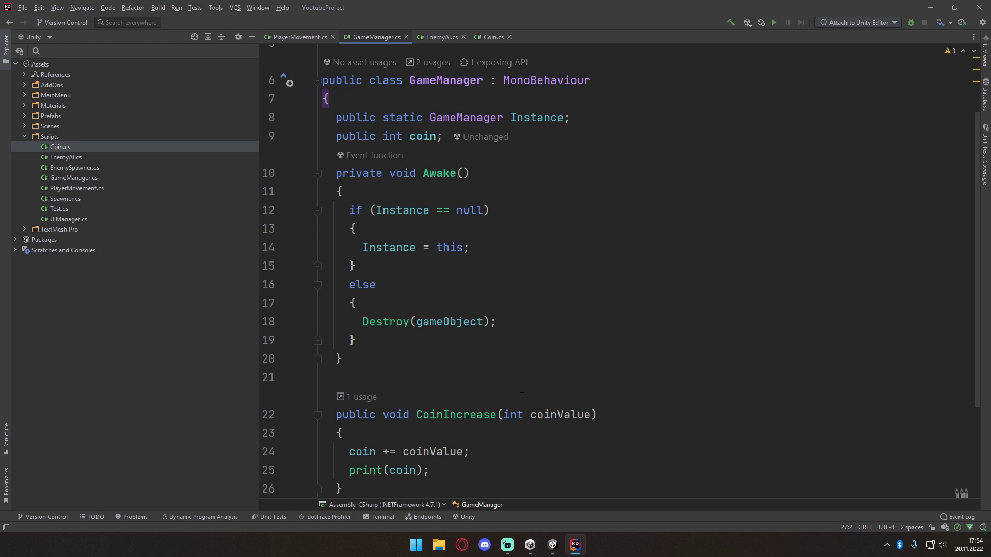
{"action": "left_click", "coordinate": [439, 137]}
Add a trial 'public bool isPaused;' field on a new line below the coin field
{"action": "mouse_move", "coordinate": [412, 171]}
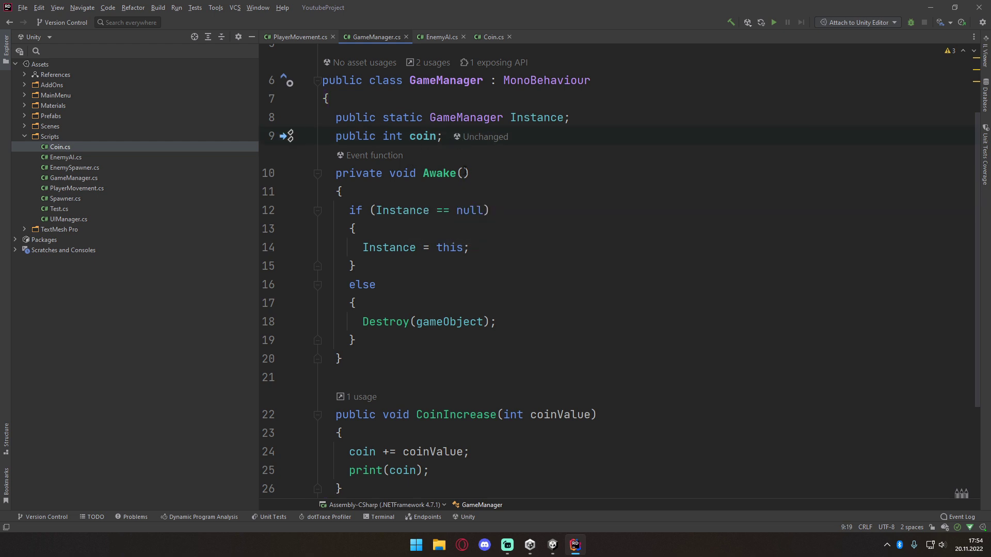
{"action": "key", "text": "Return"}
{"action": "type", "text": "publich"}
{"action": "key", "text": "BackSpace"}
{"action": "key", "text": "BackSpace"}
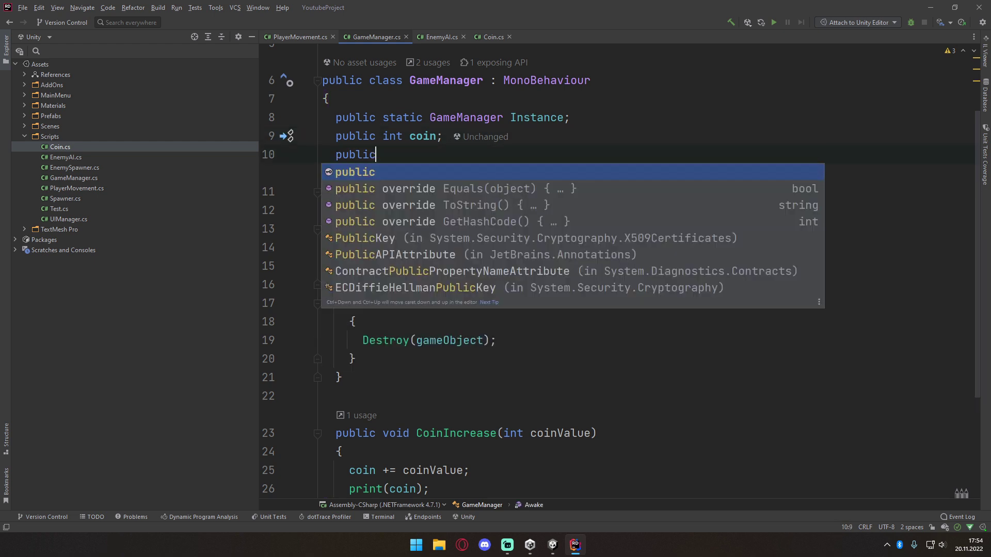
{"action": "type", "text": "c bool is"}
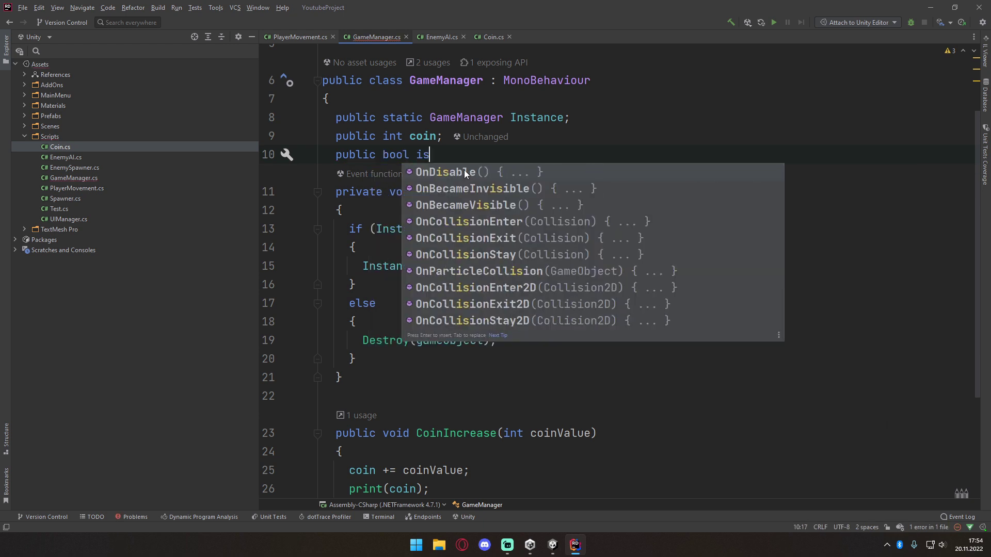
{"action": "type", "text": "Paue"}
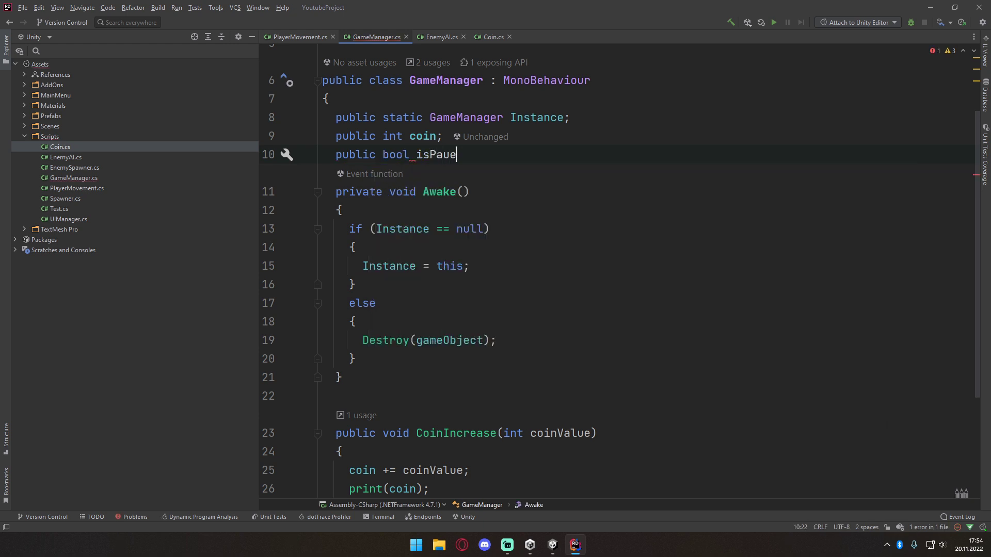
{"action": "key", "text": "BackSpace"}
{"action": "type", "text": "sed"}
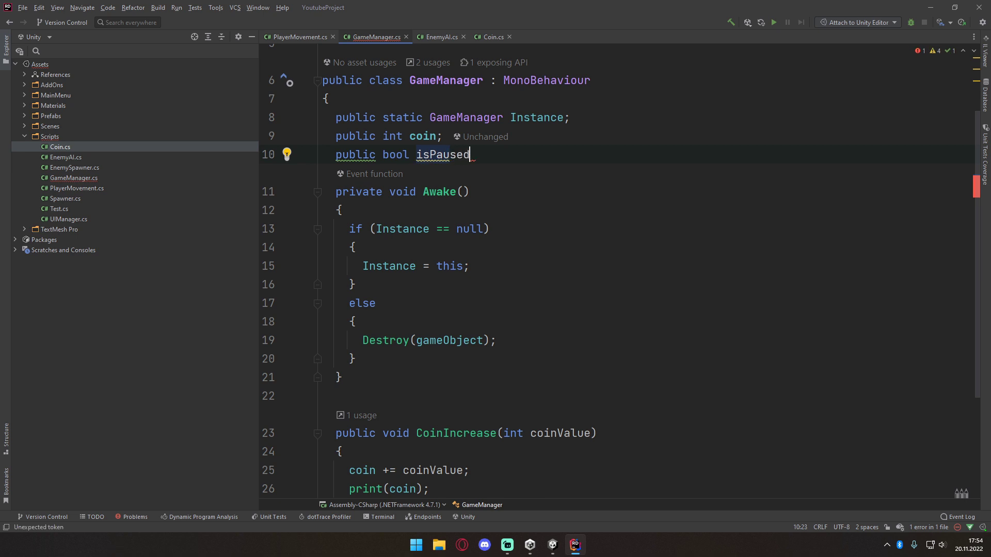
{"action": "type", "text": ";"}
Delete the isPaused field and review the singleton fields and Awake method
{"action": "left_click_drag", "start_coordinate": [329, 154], "coordinate": [475, 154]}
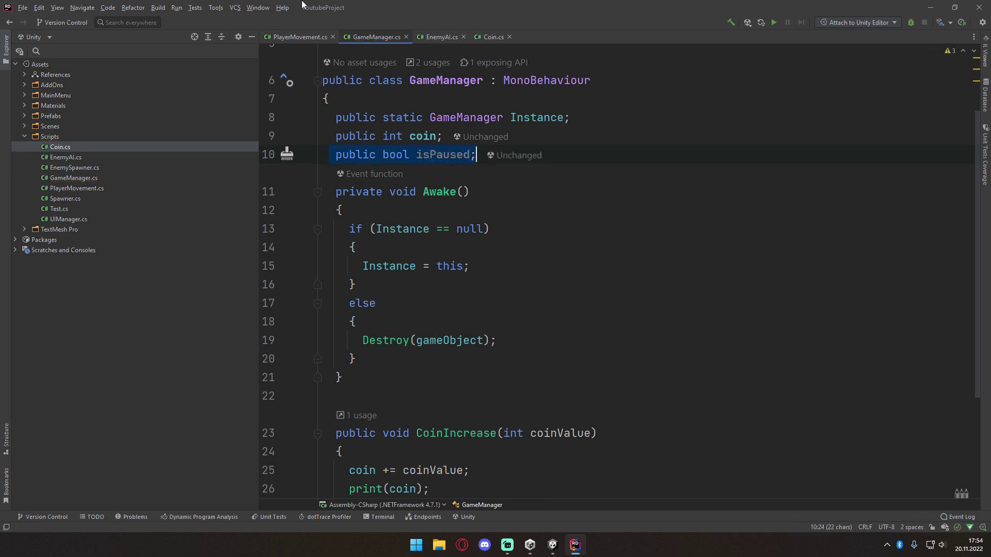
{"action": "key", "text": "BackSpace"}
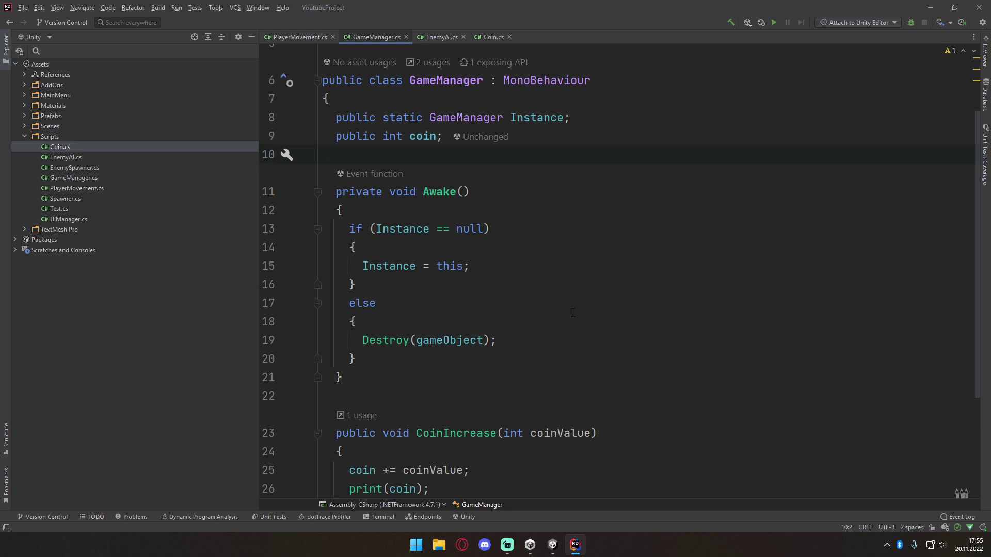
{"action": "left_click_drag", "start_coordinate": [430, 372], "coordinate": [325, 170]}
{"action": "left_click_drag", "start_coordinate": [330, 115], "coordinate": [304, 118]}
{"action": "left_click", "coordinate": [586, 403]}
{"action": "left_click", "coordinate": [483, 80]}
{"action": "left_click", "coordinate": [597, 249]}
{"action": "left_click_drag", "start_coordinate": [381, 395], "coordinate": [335, 117]}
{"action": "left_click", "coordinate": [361, 358]}
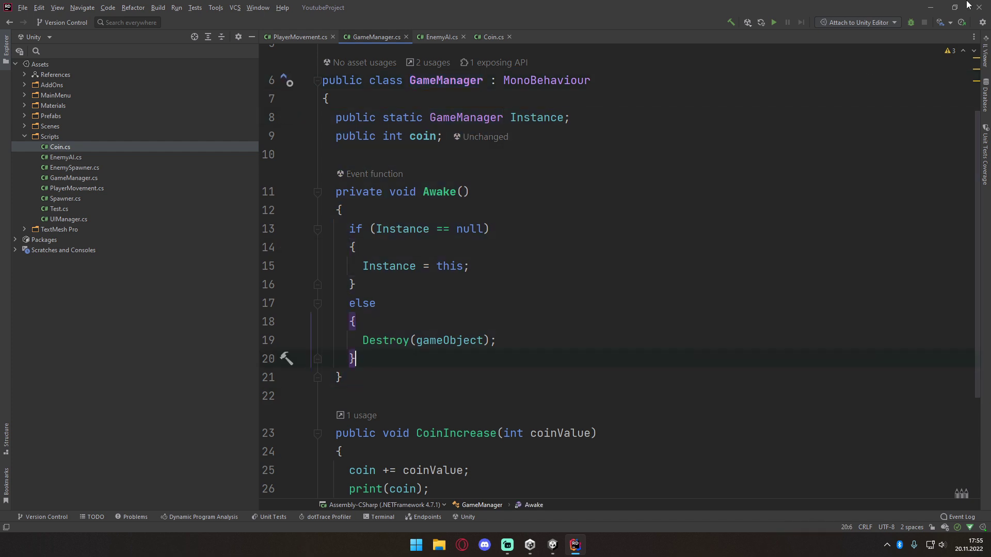
Back in Unity, save the Level2 scene and select the GameManager object
{"action": "left_click", "coordinate": [931, 7]}
{"action": "key", "text": "ctrl+s"}
{"action": "left_click", "coordinate": [83, 120]}
{"action": "left_click", "coordinate": [67, 112]}
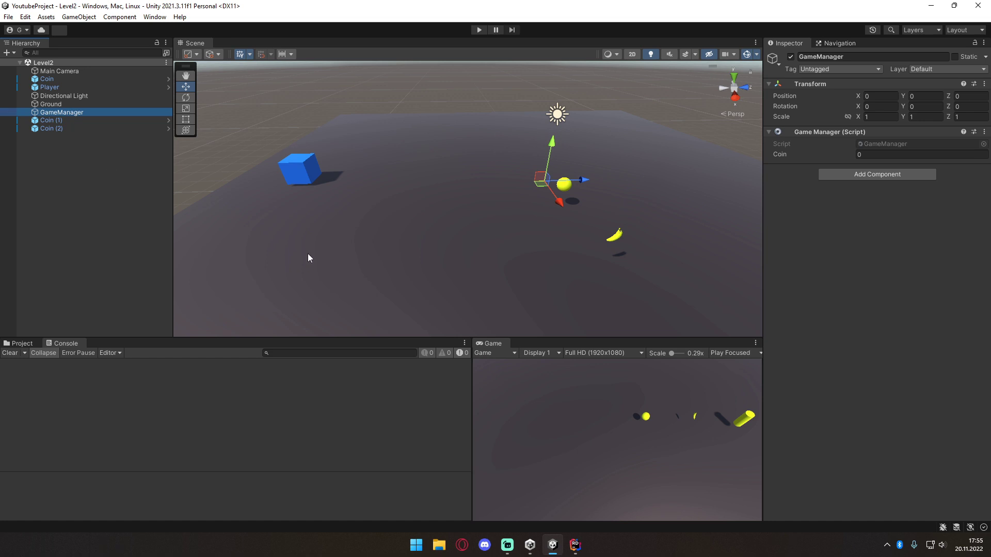
Create an empty Hierarchy object named '----------NANAGERS----------'
{"action": "right_click", "coordinate": [64, 147]}
{"action": "left_click", "coordinate": [117, 279]}
{"action": "type", "text": "----------NANAGERS----------"}
{"action": "key", "text": "Return"}
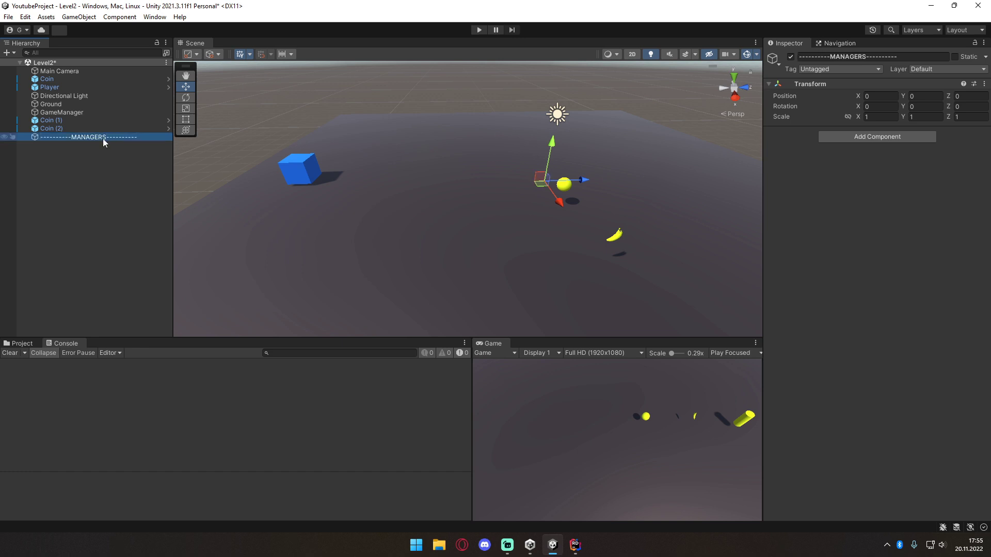
Move MANAGERS and GameManager up under Player, then delete the MANAGERS object
{"action": "left_click_drag", "start_coordinate": [99, 95], "coordinate": [95, 92]}
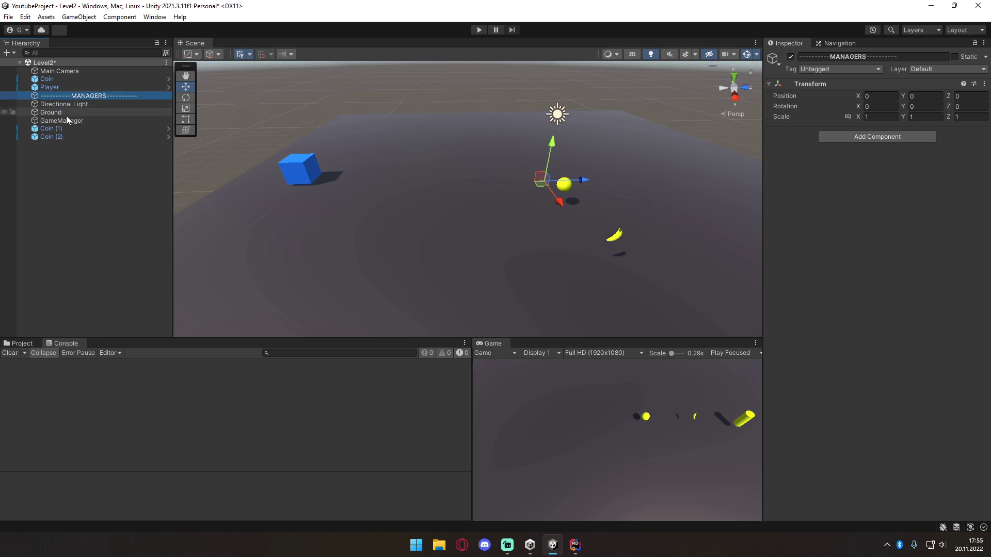
{"action": "left_click_drag", "start_coordinate": [60, 120], "coordinate": [88, 99]}
{"action": "left_click", "coordinate": [103, 96]}
{"action": "key", "text": "Delete"}
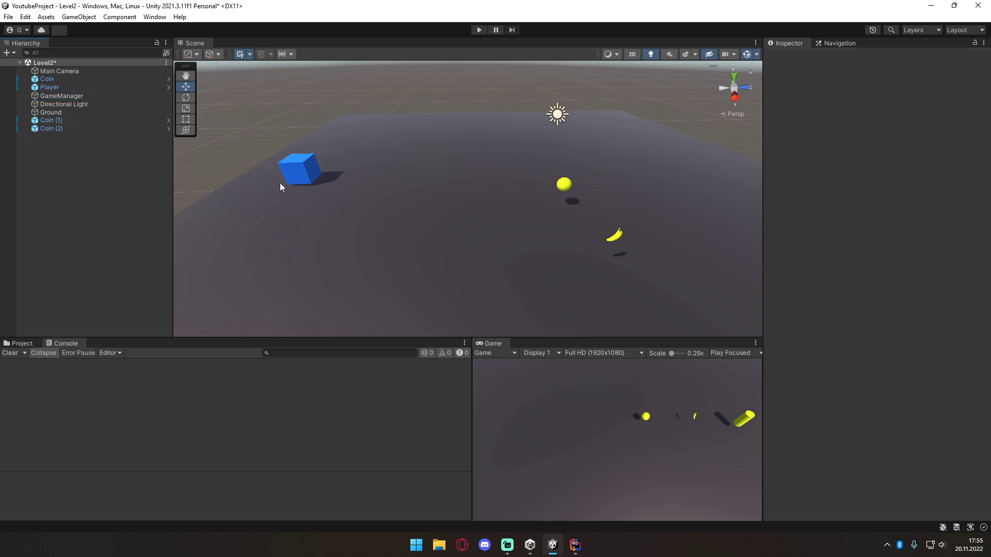
{"action": "left_click", "coordinate": [575, 545]}
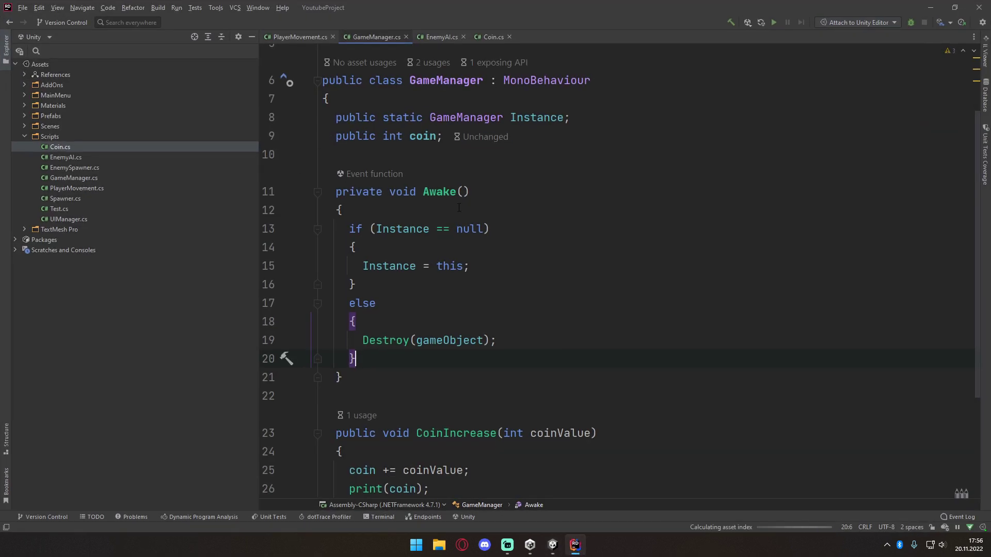
{"action": "scroll", "coordinate": [428, 282], "scroll_direction": "down", "scroll_amount": 3}
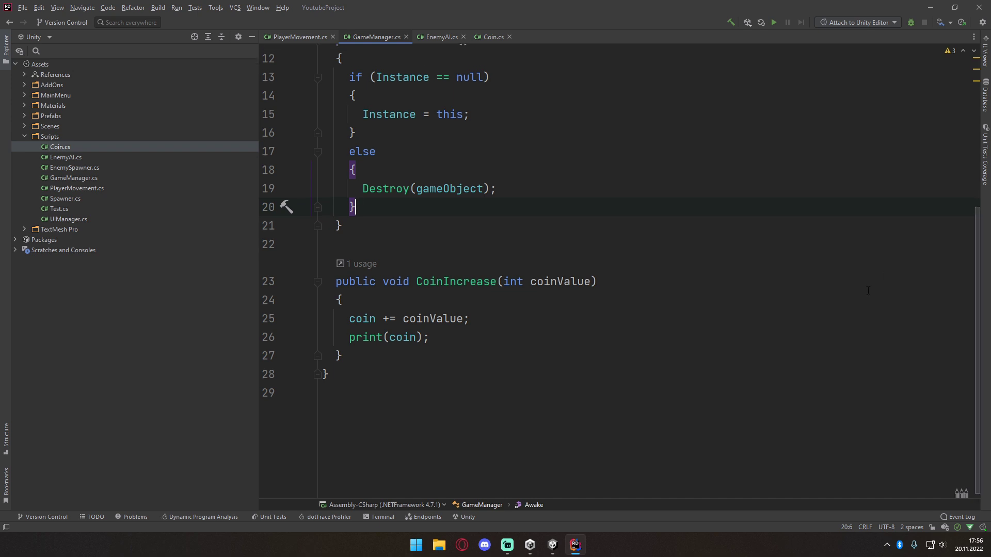
{"action": "scroll", "coordinate": [619, 273], "scroll_direction": "up", "scroll_amount": 3}
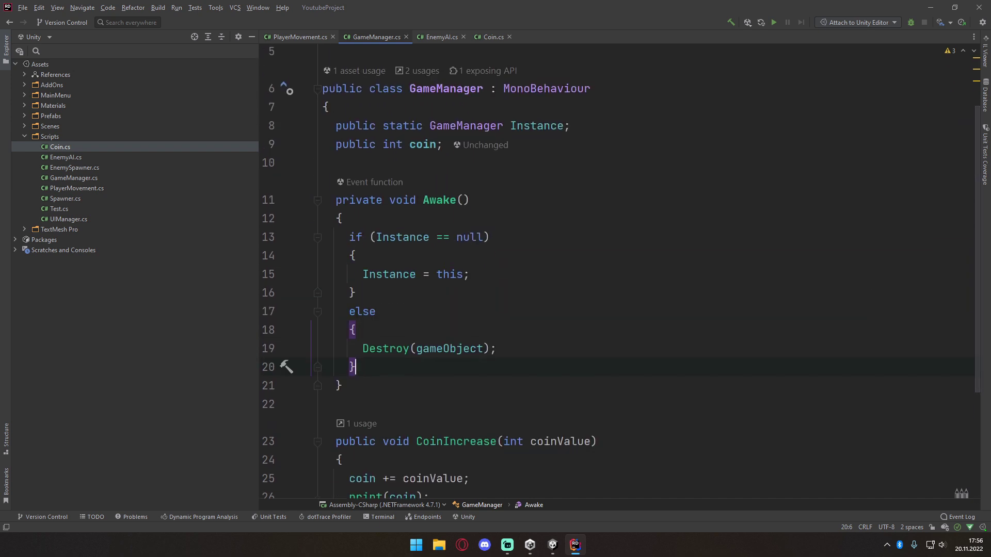